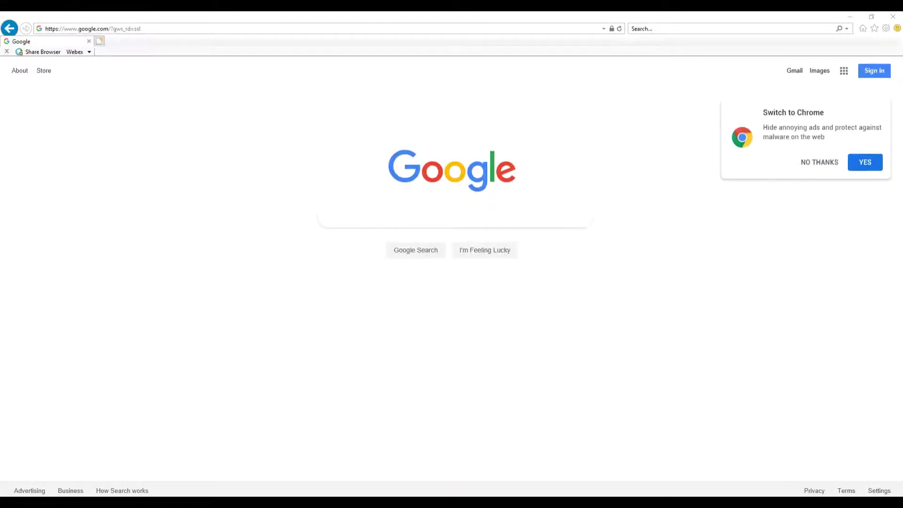
Search the web for OpenDSS and open EPRI's OpenDSS page.
text(OpenDSS)
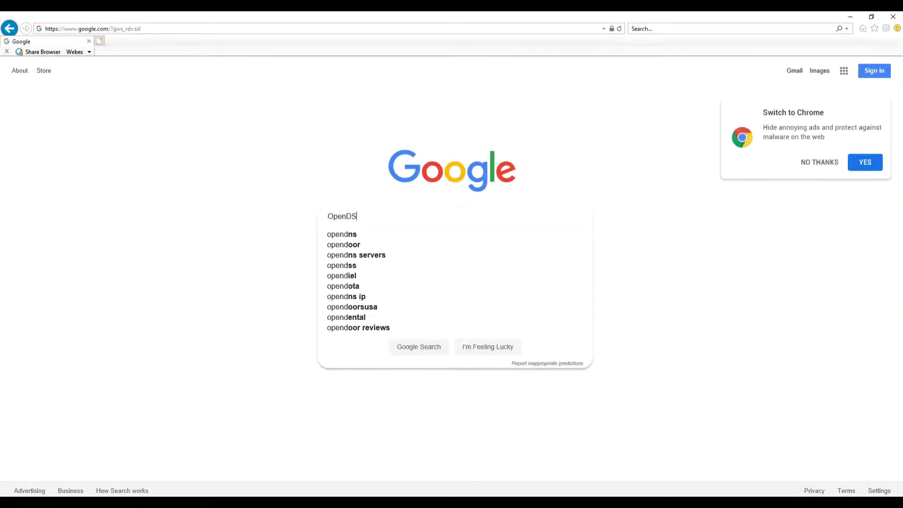
key(Return)
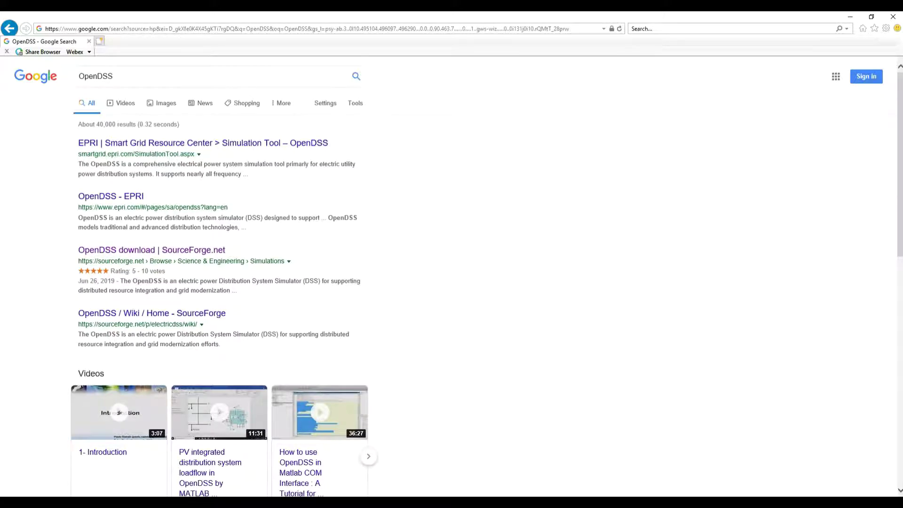
click(110, 196)
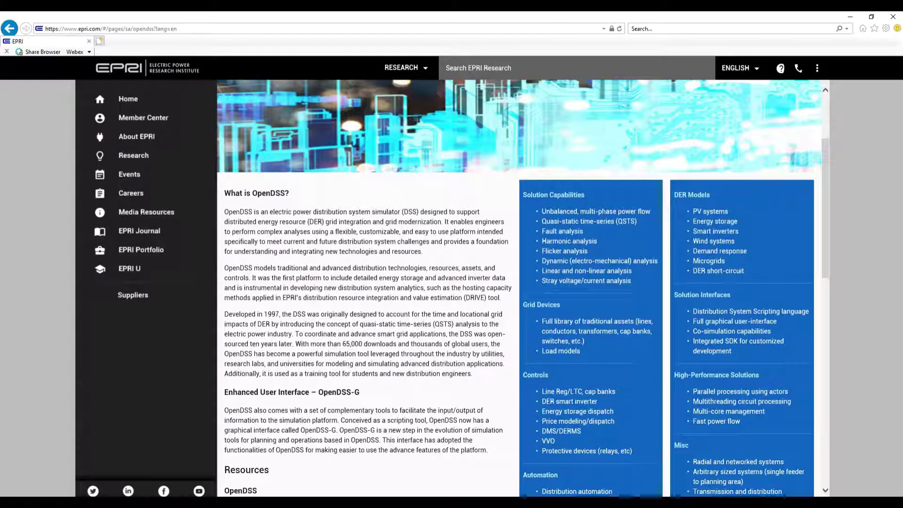
Follow the OpenDSS-G download link in the page's resources and download the installer from SourceForge.
scroll(517, 283, down, 5)
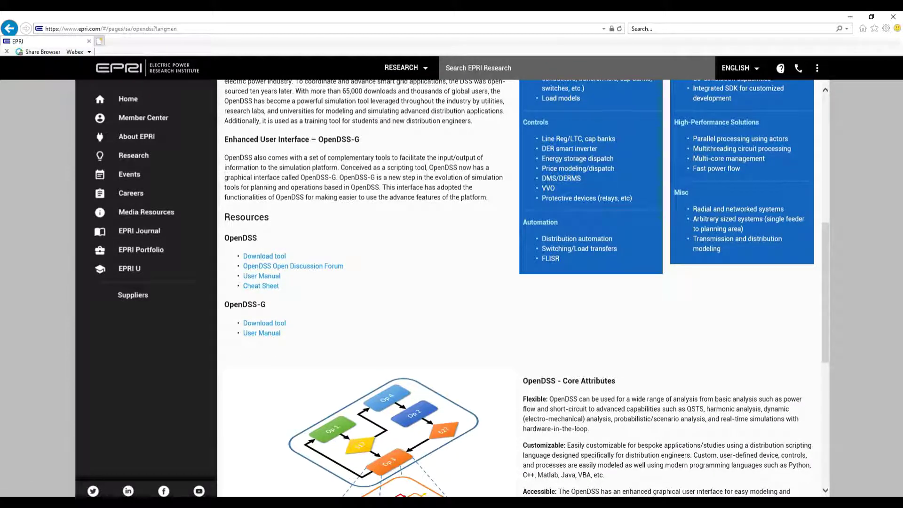
click(264, 323)
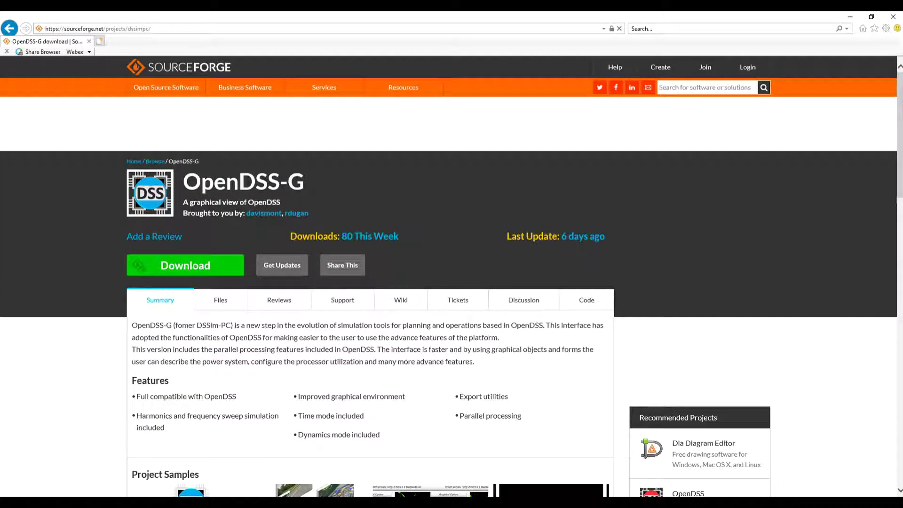
scroll(449, 276, down, 1)
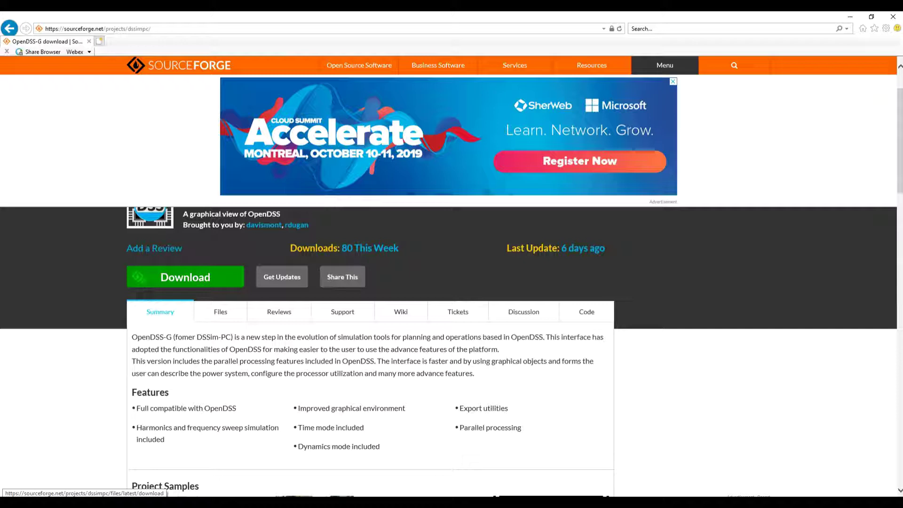
click(186, 277)
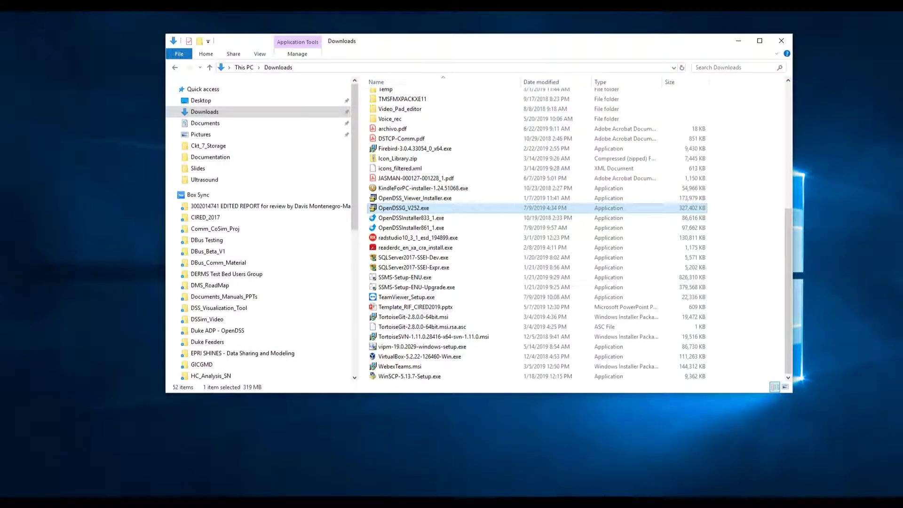
Run OpenDSSG_V252.exe from the Downloads folder as administrator, allow it past SmartScreen and agree to install OpenDSS-G.
right_click(406, 208)
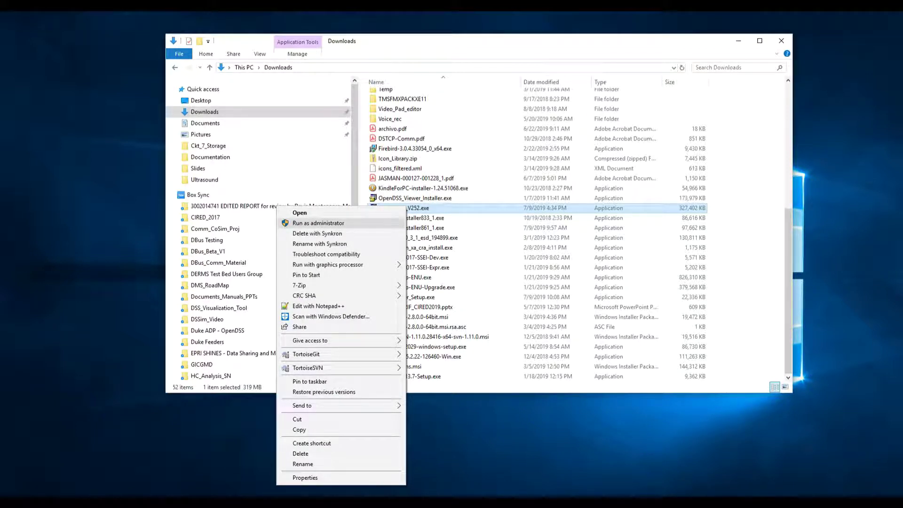
click(318, 223)
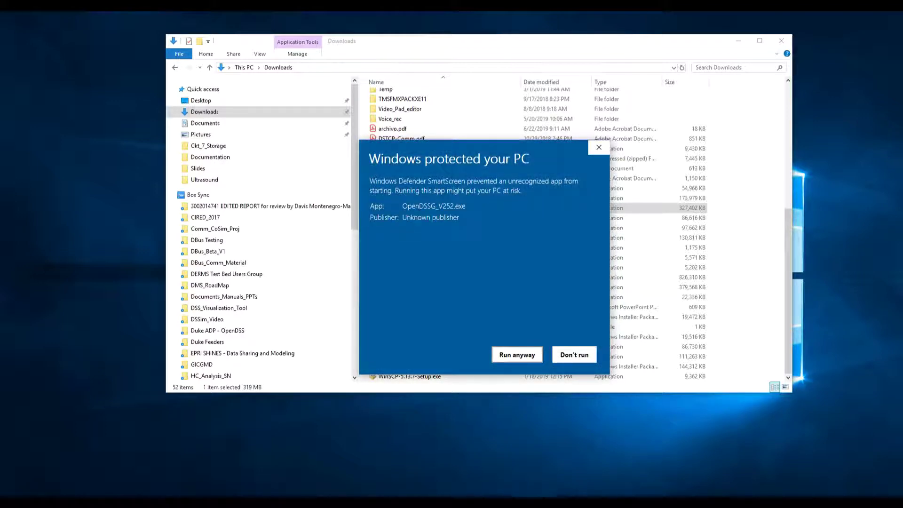
key(Return)
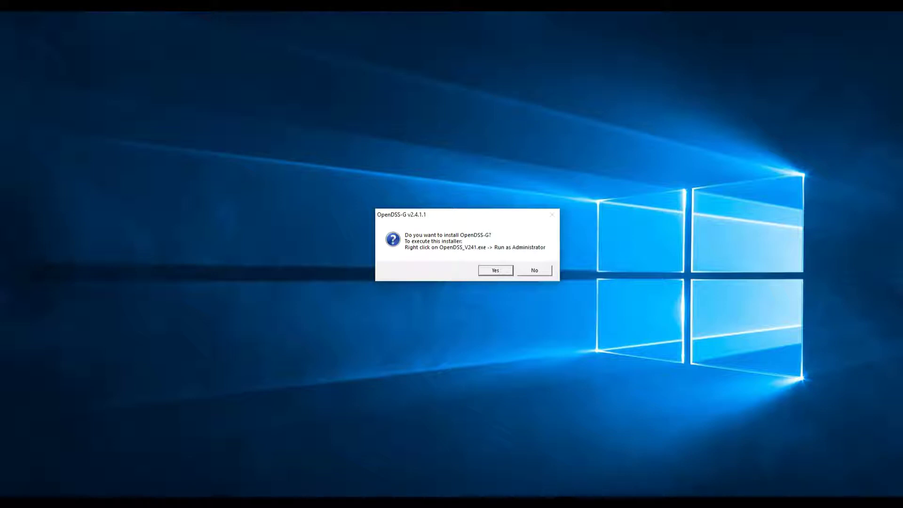
key(Return)
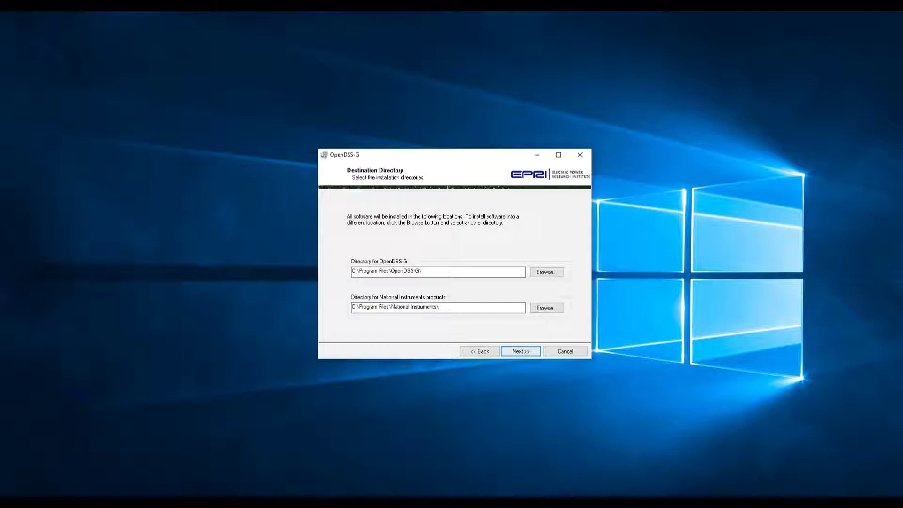
Keep the default installation directories for OpenDSS-G and National Instruments products and accept the license agreement.
key(Return)
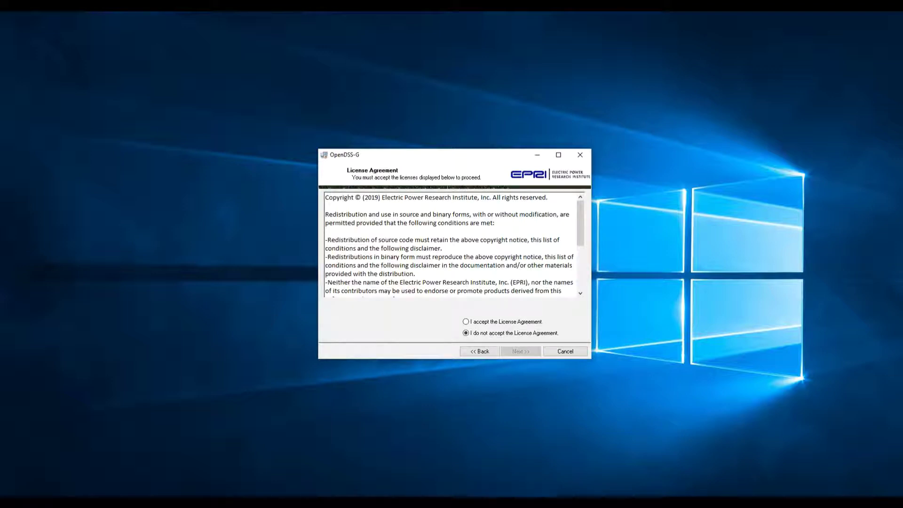
scroll(454, 245, down, 4)
scroll(454, 244, up, 4)
click(466, 321)
key(Return)
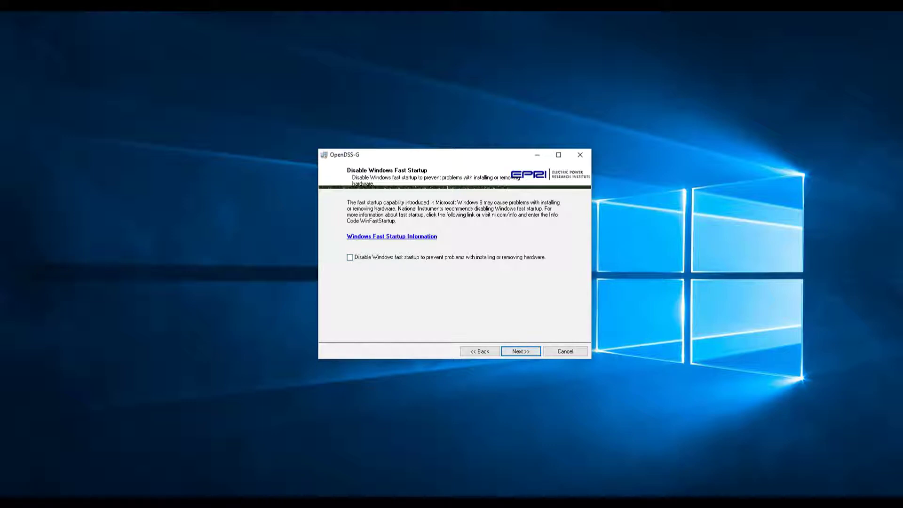
Install OpenDSS-G without disabling Windows fast startup, and look through the release notes on completion.
key(Return)
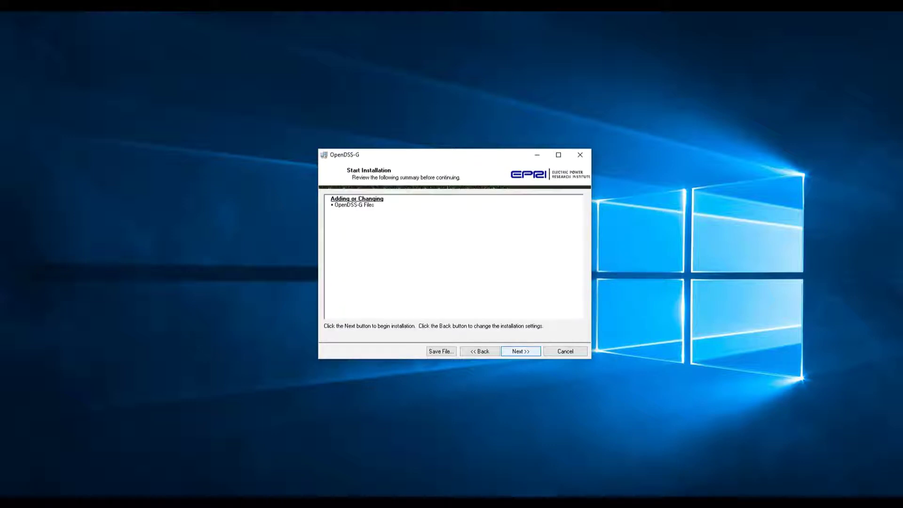
key(Return)
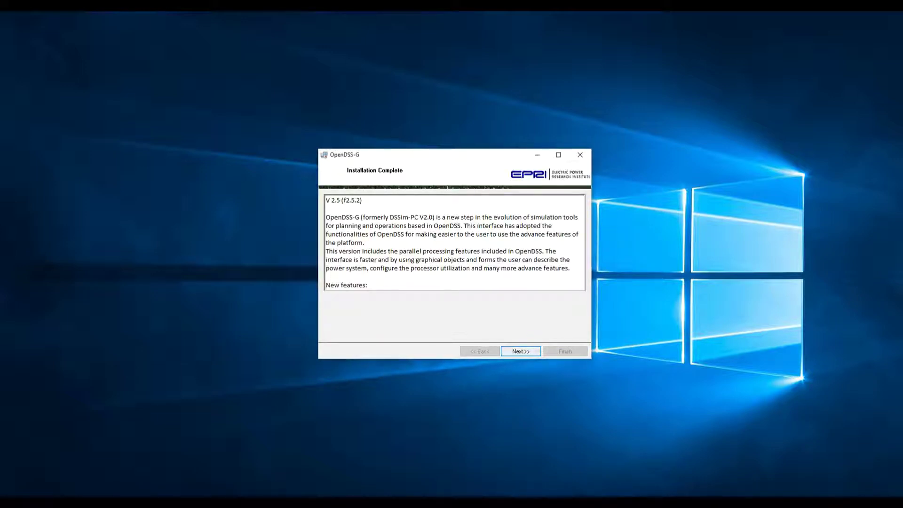
scroll(455, 242, down, 3)
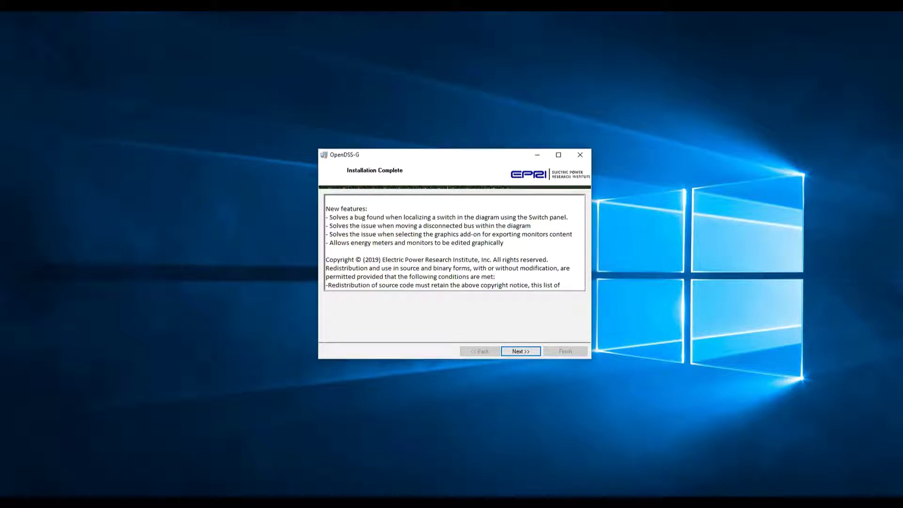
scroll(454, 243, up, 4)
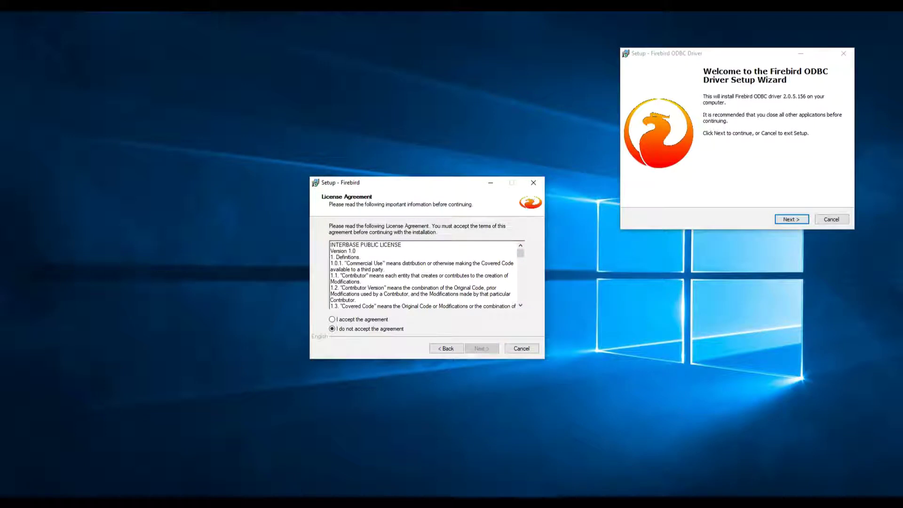
Accept the Firebird license, confirm the existing folder C:\Program Files\Firebird\Firebird_2_5 as destination and keep the default components.
key(alt+a)
key(Return)
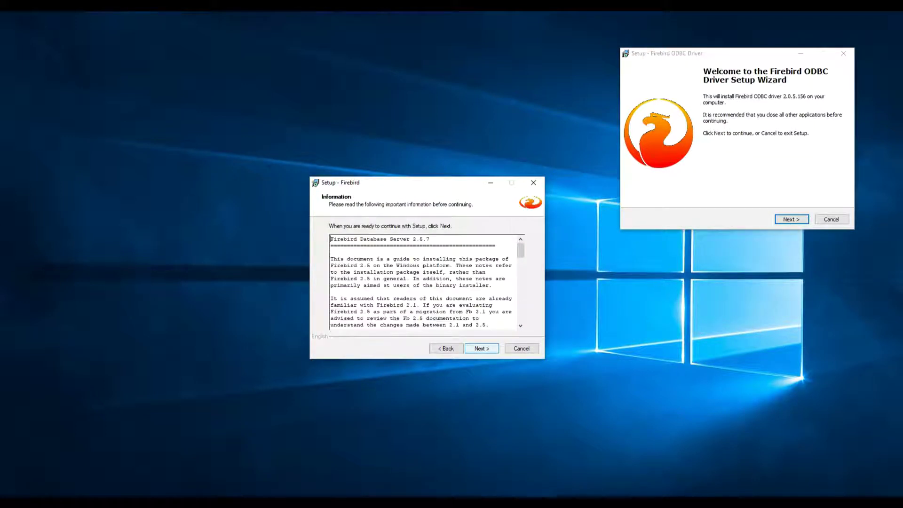
key(Return)
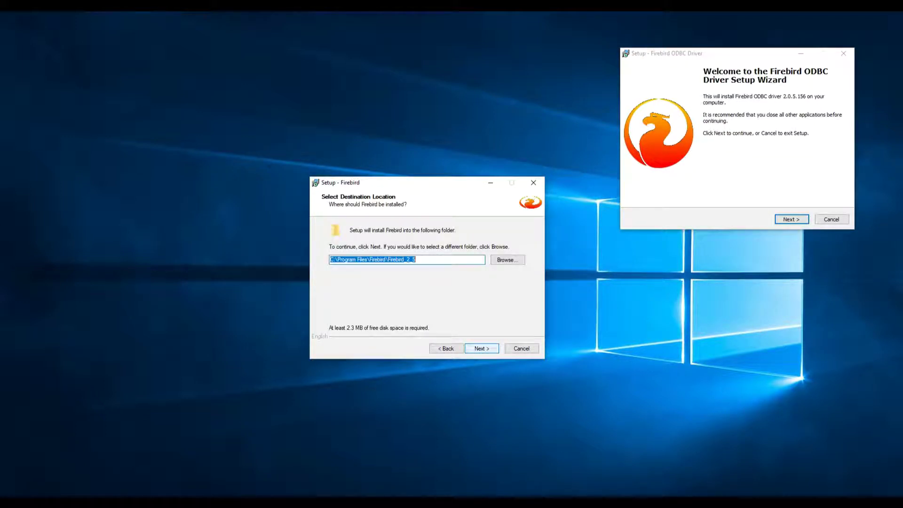
key(Return)
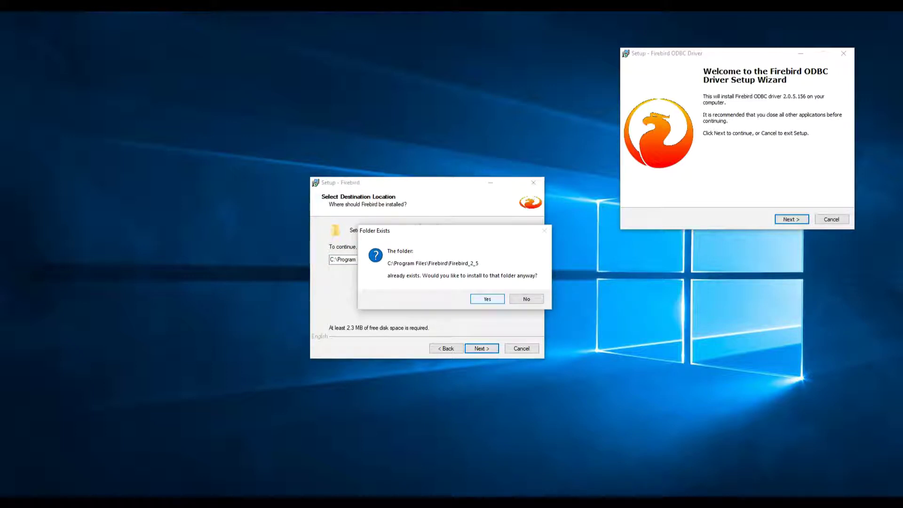
key(Return)
key(Return)
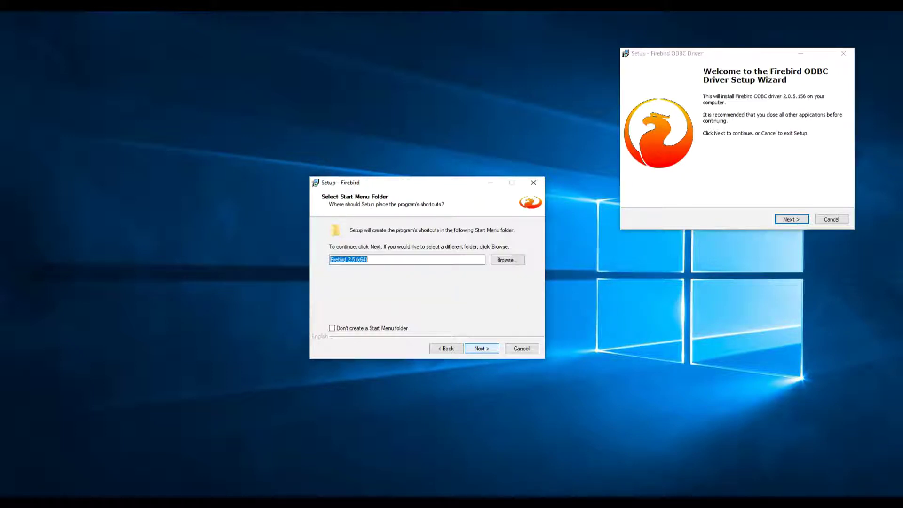
Install Firebird with the default Start Menu folder and additional tasks, and finish setup with the Firebird service set to start.
key(Return)
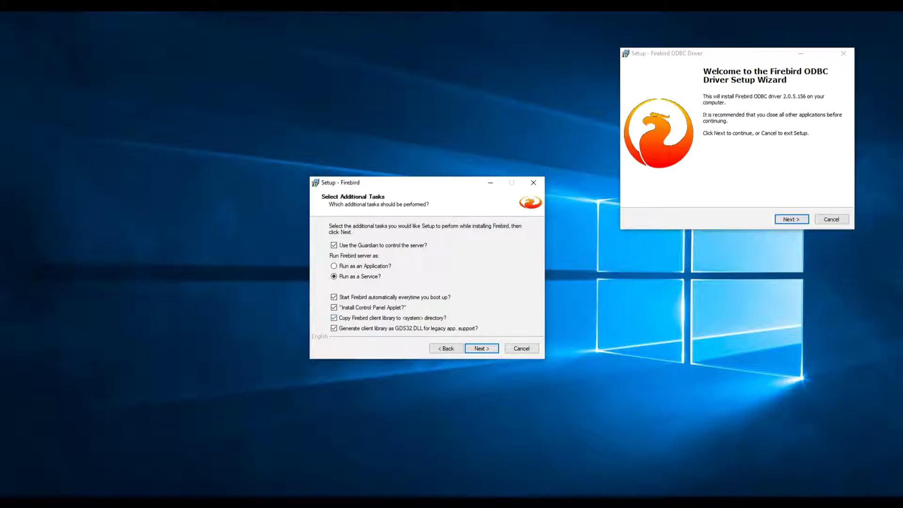
key(Return)
key(Return)
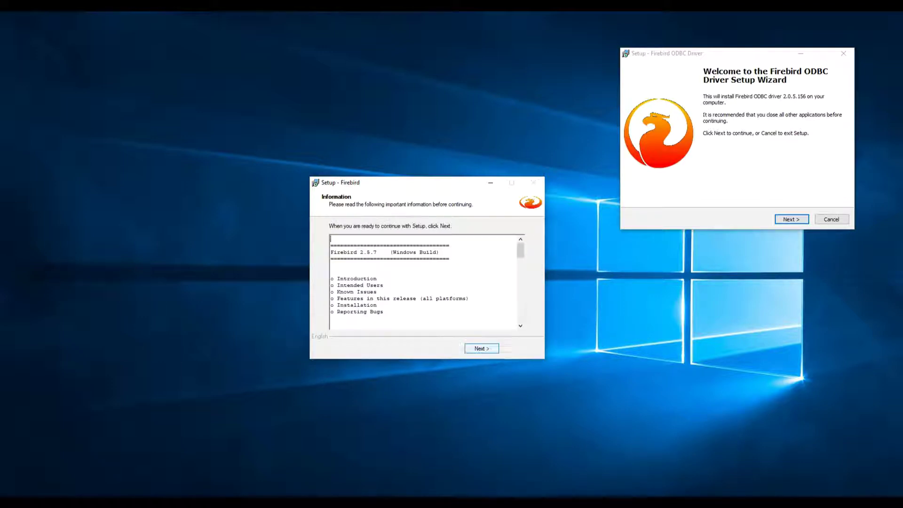
key(Return)
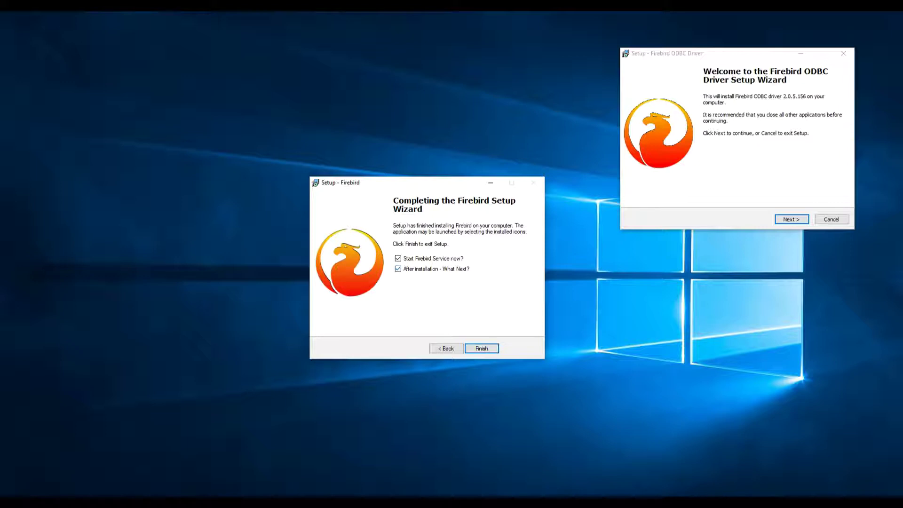
key(Return)
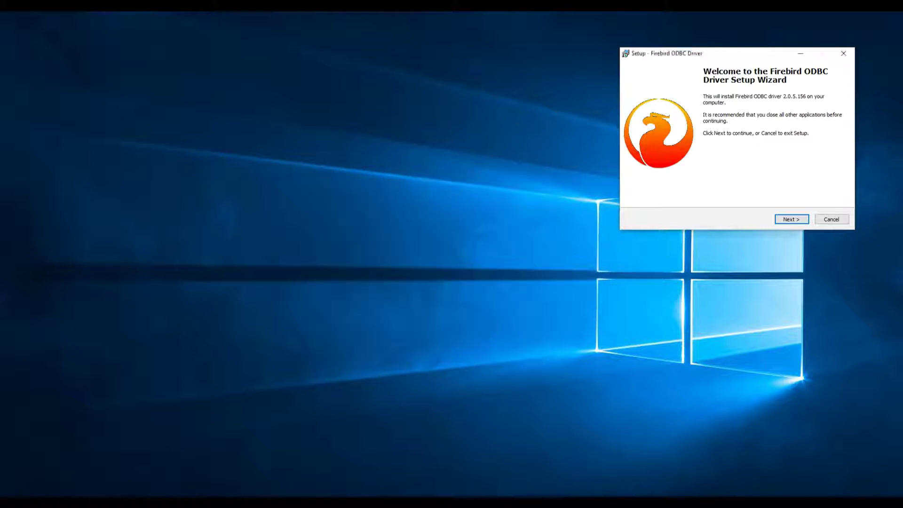
Bring the Firebird ODBC Driver setup wizard to the middle of the screen and accept its license agreement.
drag(747, 56, 470, 185)
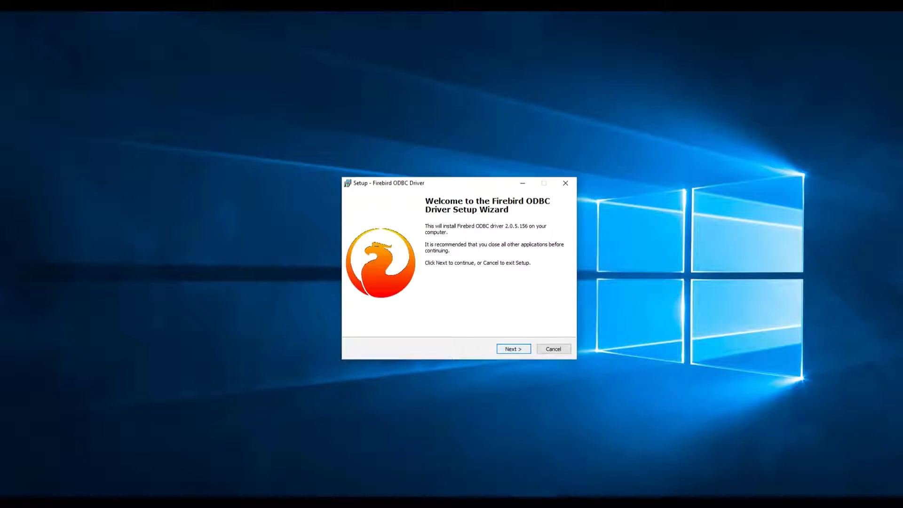
click(514, 348)
click(364, 320)
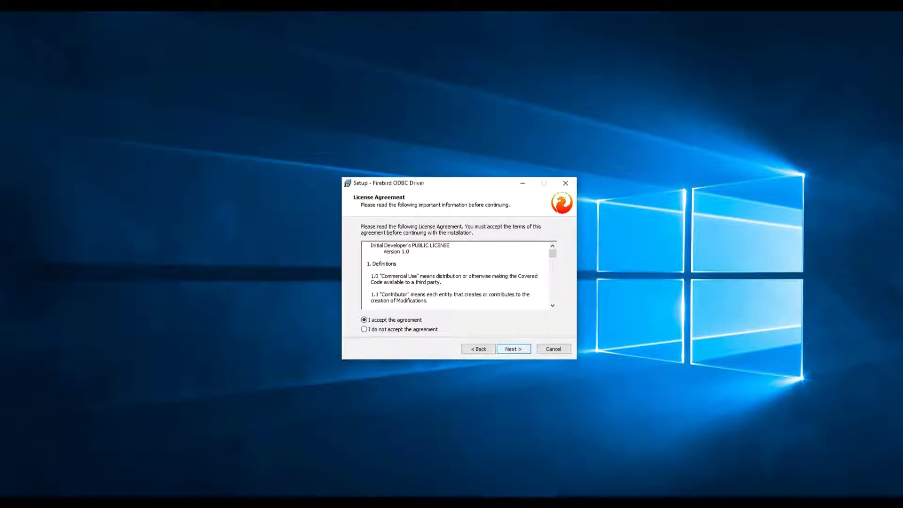
click(513, 348)
key(Return)
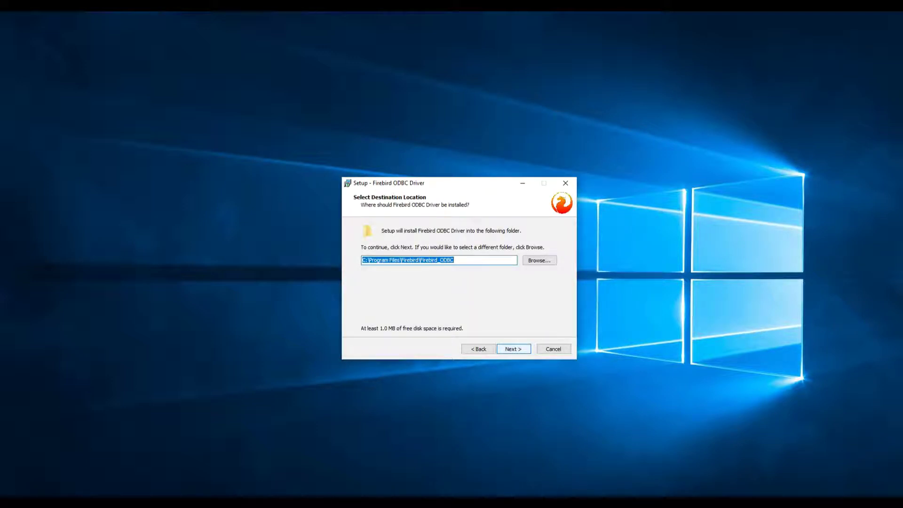
Install the Firebird ODBC driver in C:\Program Files\Firebird\Firebird_ODBC with the default components and Start Menu folder.
key(Return)
key(Return)
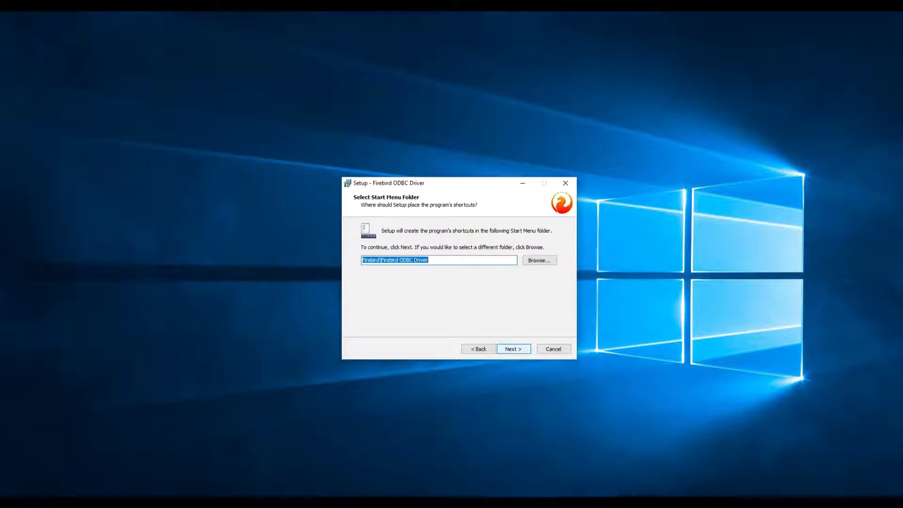
key(Return)
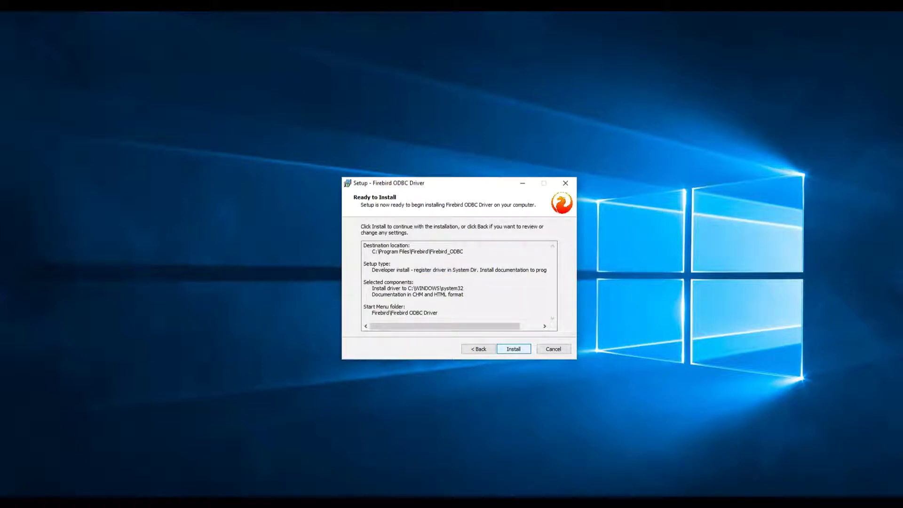
key(Return)
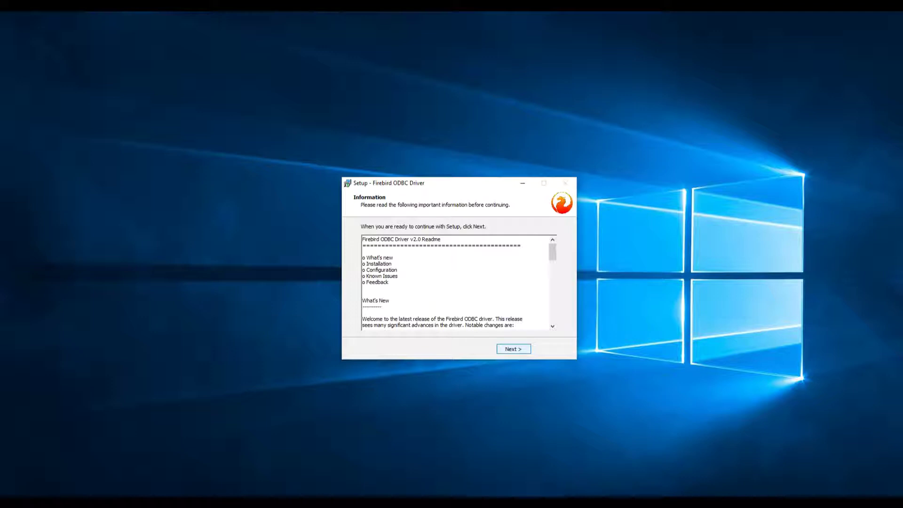
key(Return)
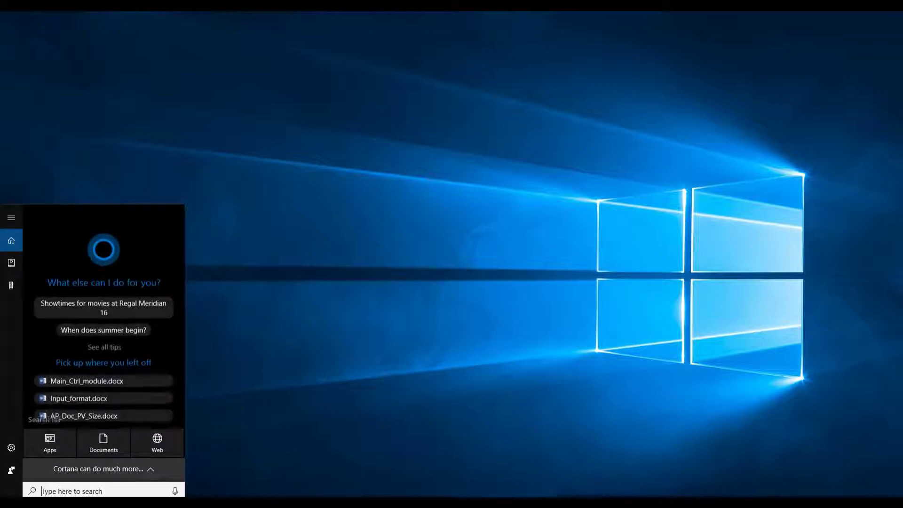
Find and open the Windows Control Panel.
text(control pa)
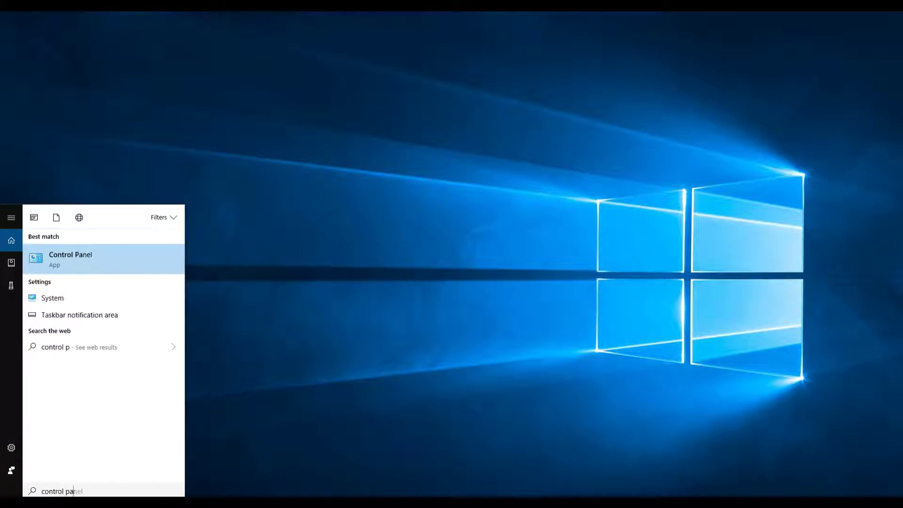
text(nel)
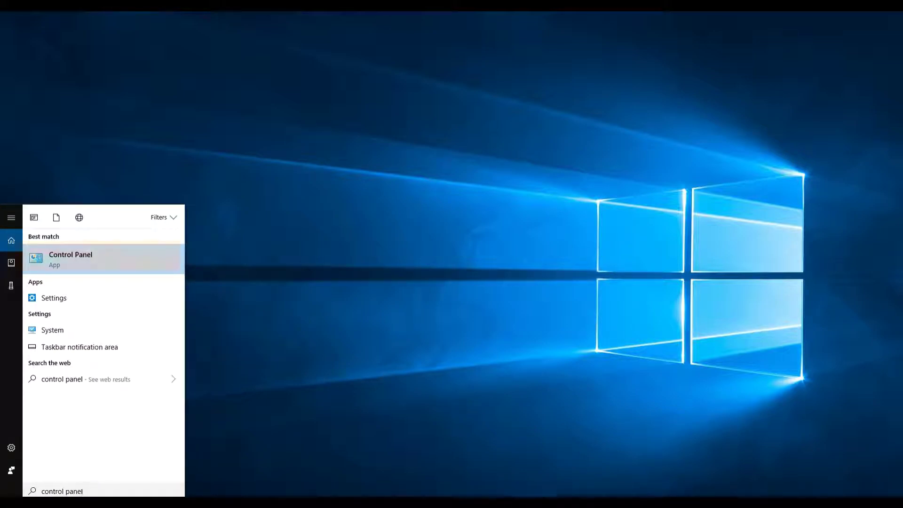
key(Return)
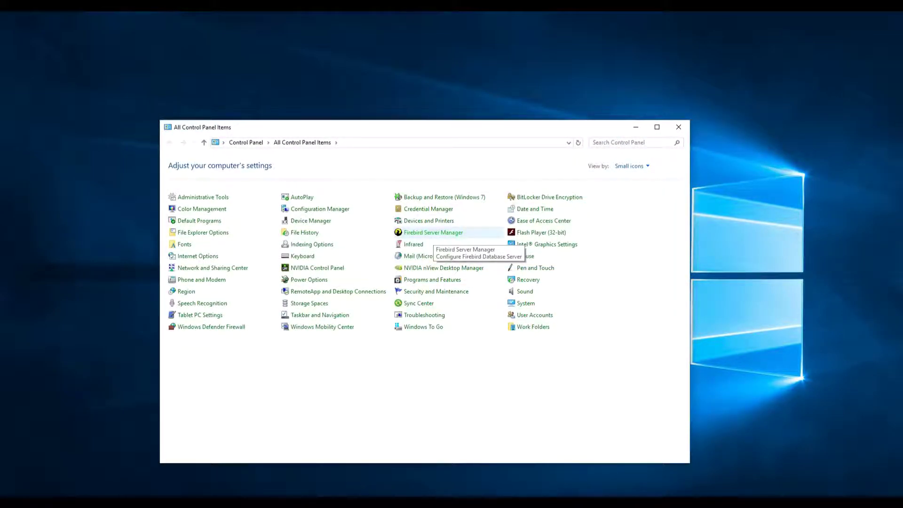
Check the Firebird service status in Firebird Server Manager, and try to launch OpenDSS-G.
click(433, 232)
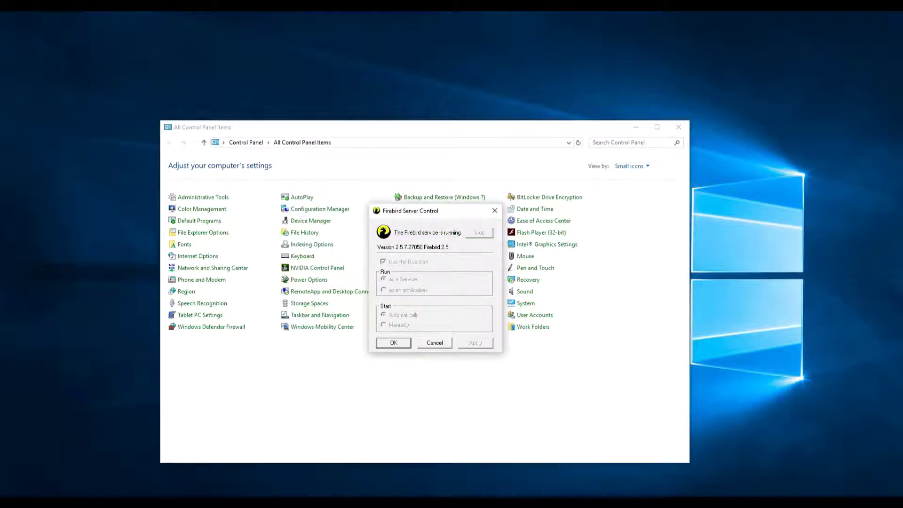
click(434, 343)
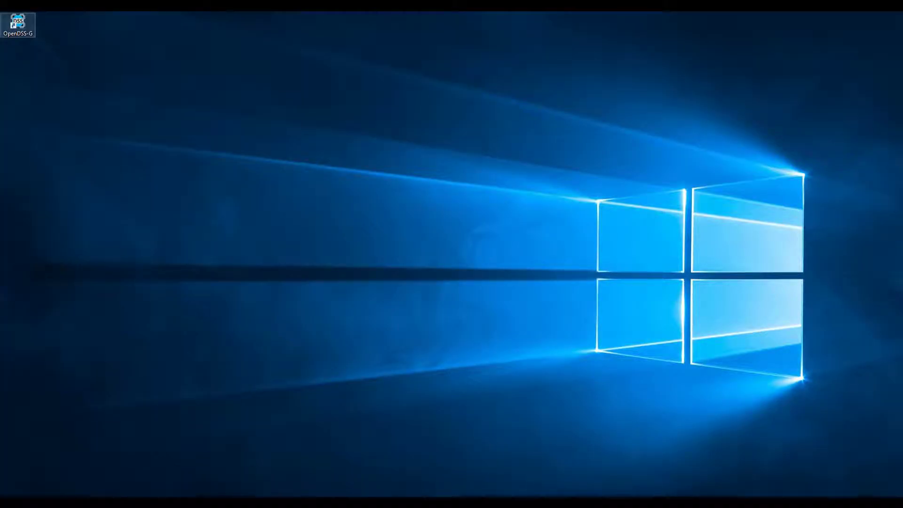
click(18, 25)
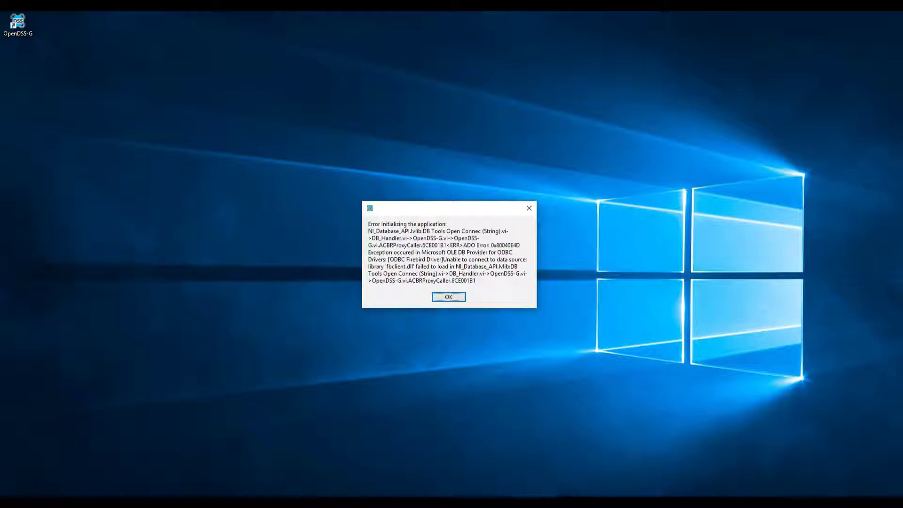
key(Return)
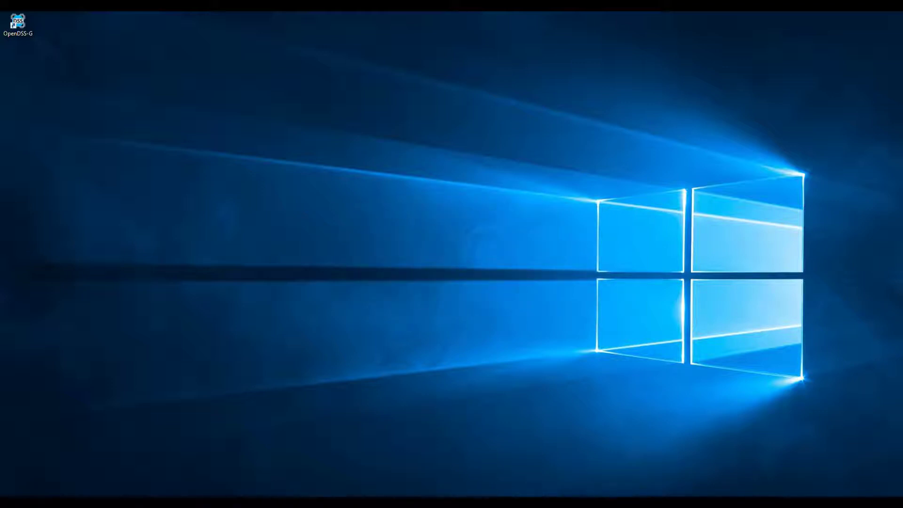
Open the C:\Windows\System32 folder in File Explorer.
key(super+e)
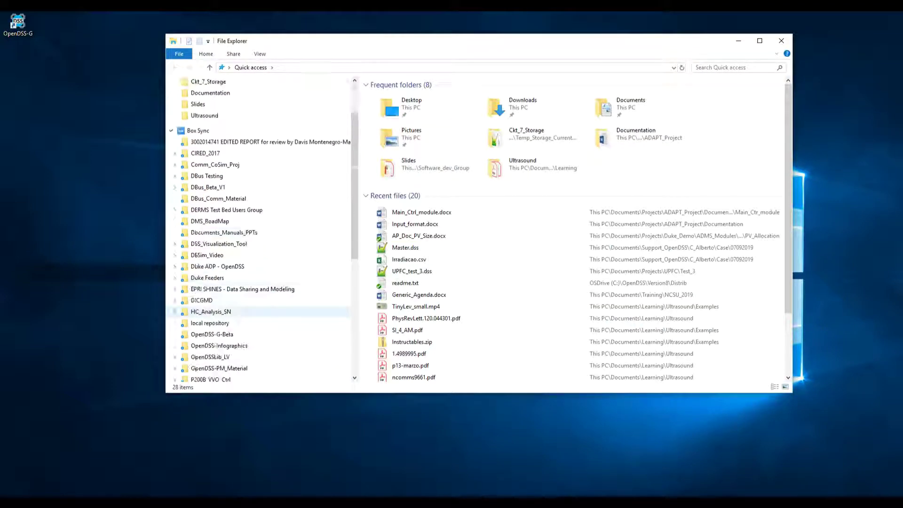
scroll(212, 310, down, 7)
click(205, 293)
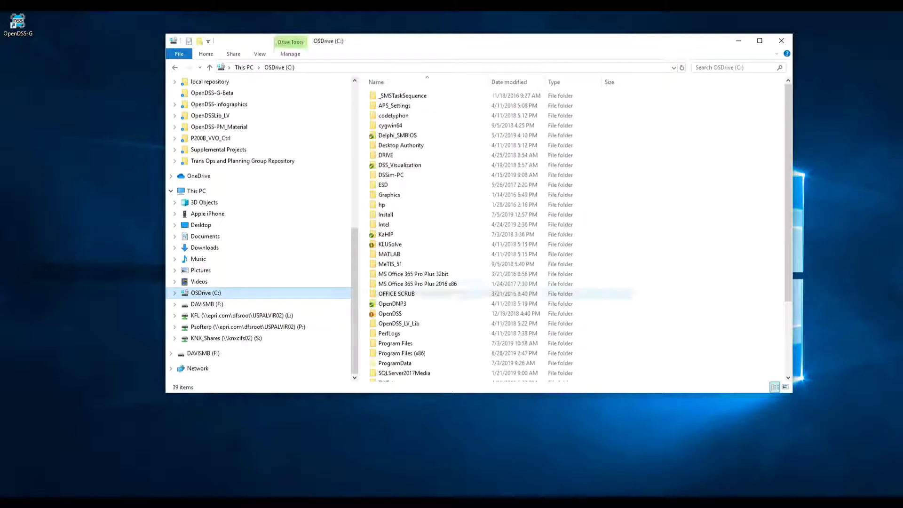
scroll(471, 294, down, 4)
double_click(395, 337)
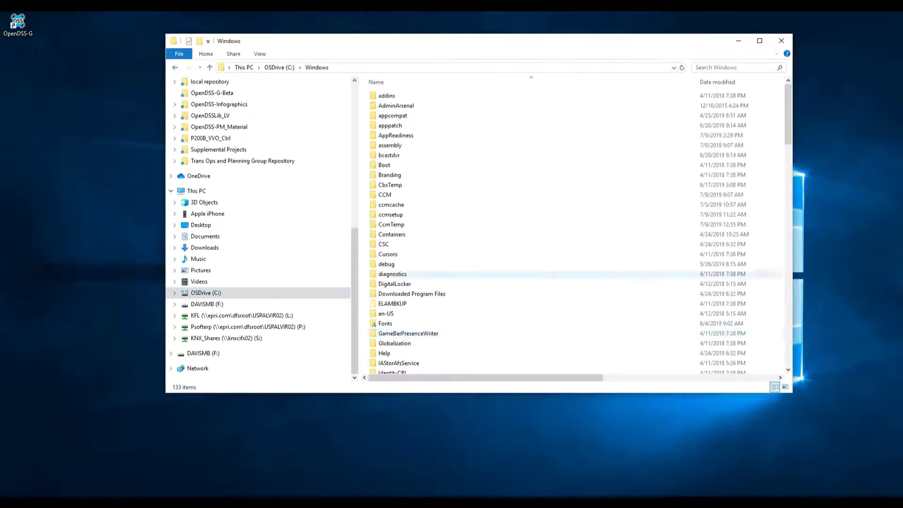
scroll(470, 254, down, 3)
click(387, 180)
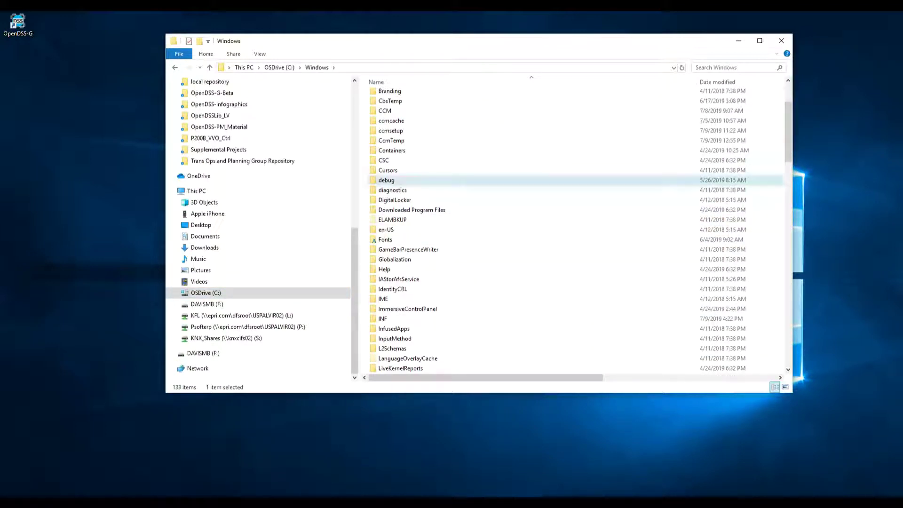
key(s)
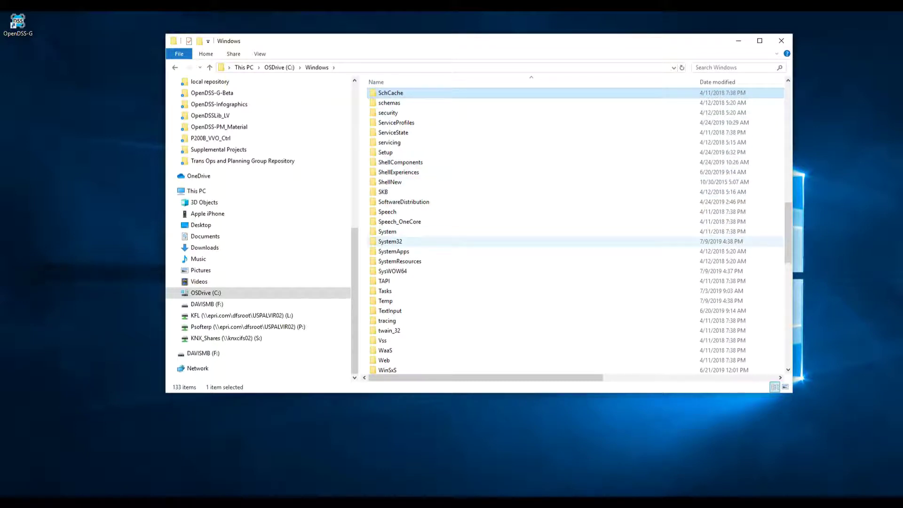
double_click(390, 241)
Look for fbclient.dll among the System32 files whose names start with f.
click(390, 254)
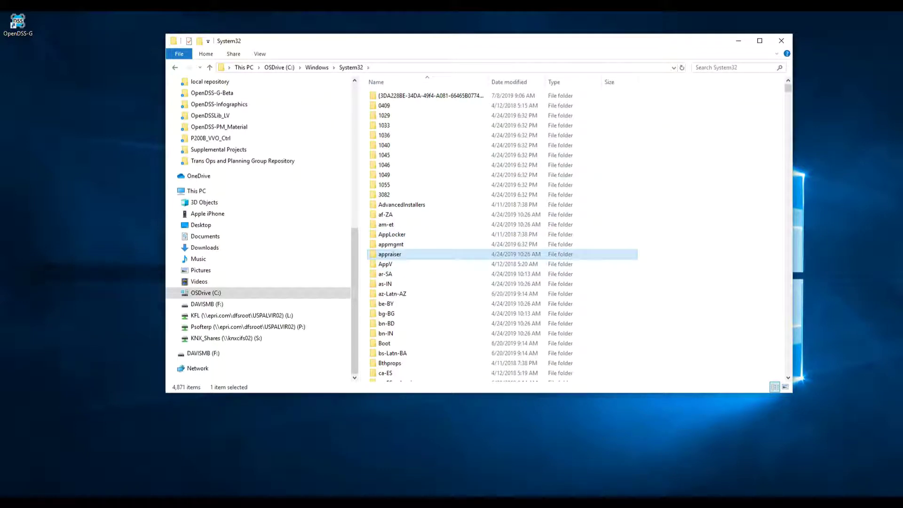
key(f)
key(f)
key(f)
key(f)
key(f)
key(f)
key(f)
key(f)
key(f)
key(f)
key(f)
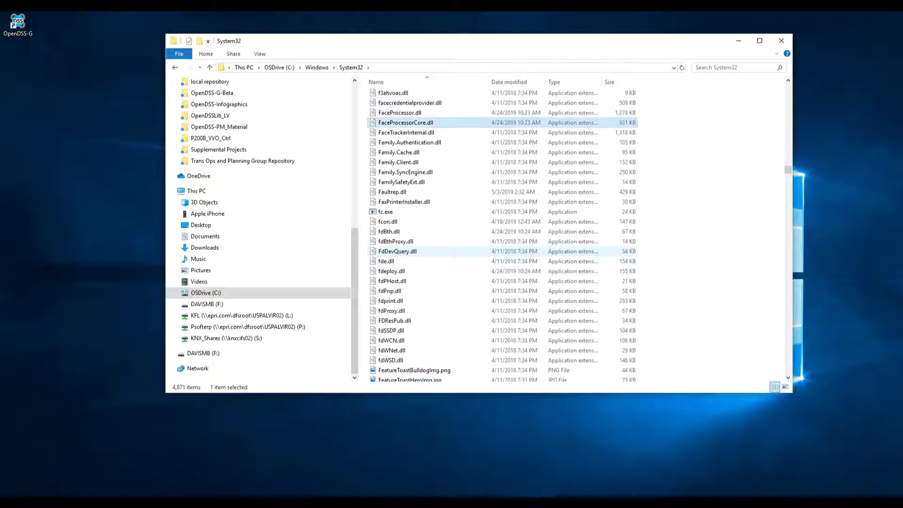
key(f)
key(f)
key(f)
key(f)
key(f)
key(f)
key(f)
key(f)
key(f)
key(f)
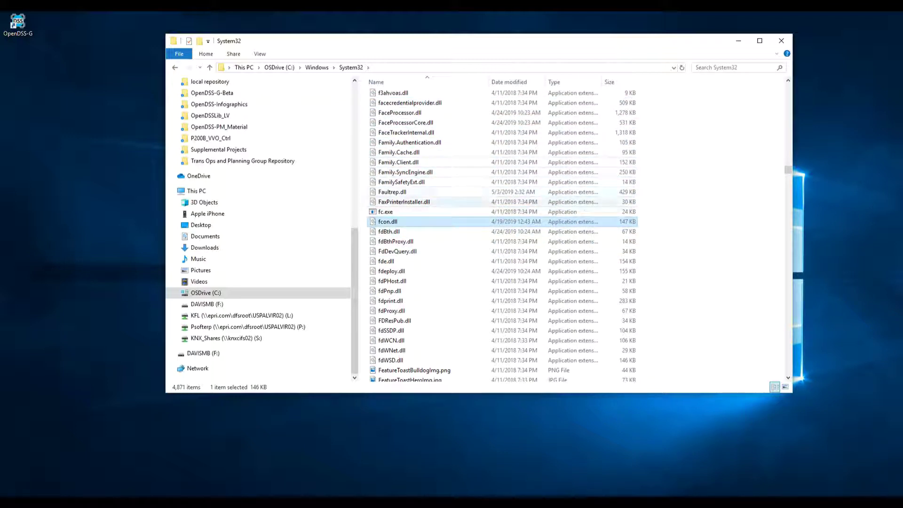
Open the C:\Program Files\Firebird\Firebird_2_5\bin folder in a second File Explorer window.
key(super+e)
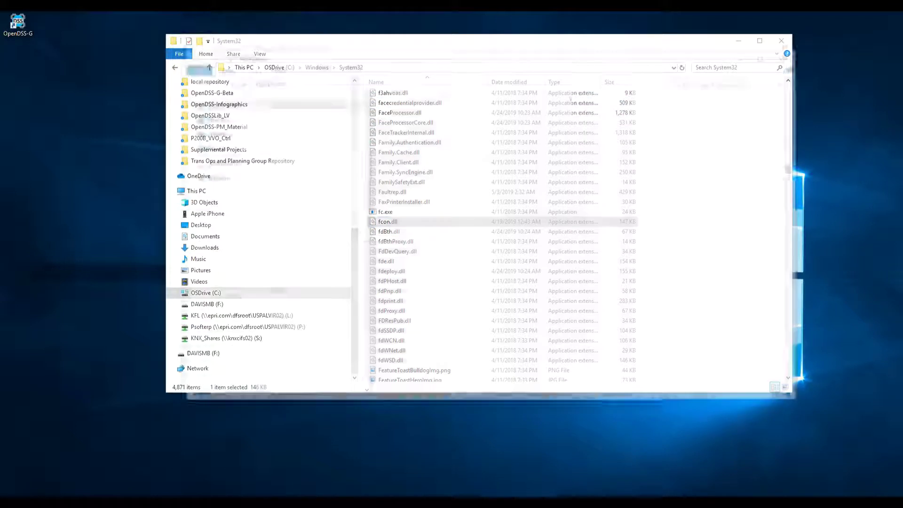
scroll(296, 320, down, 9)
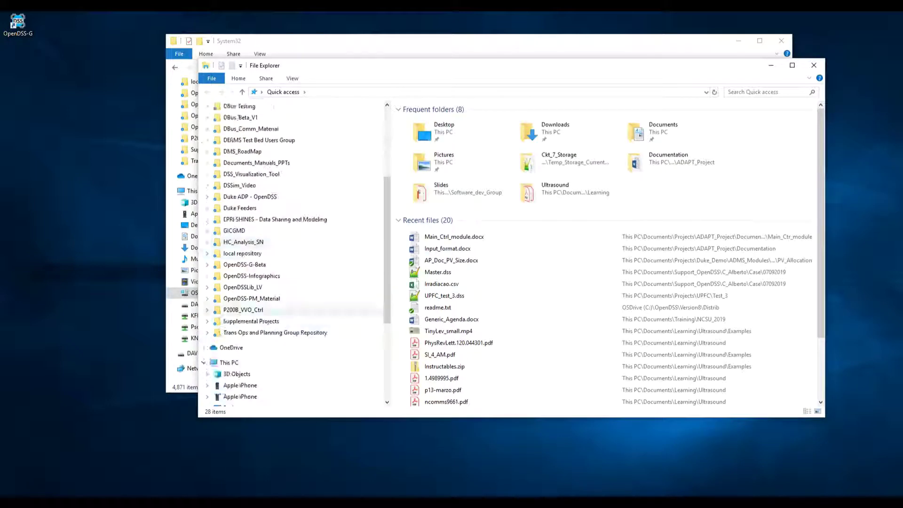
click(239, 317)
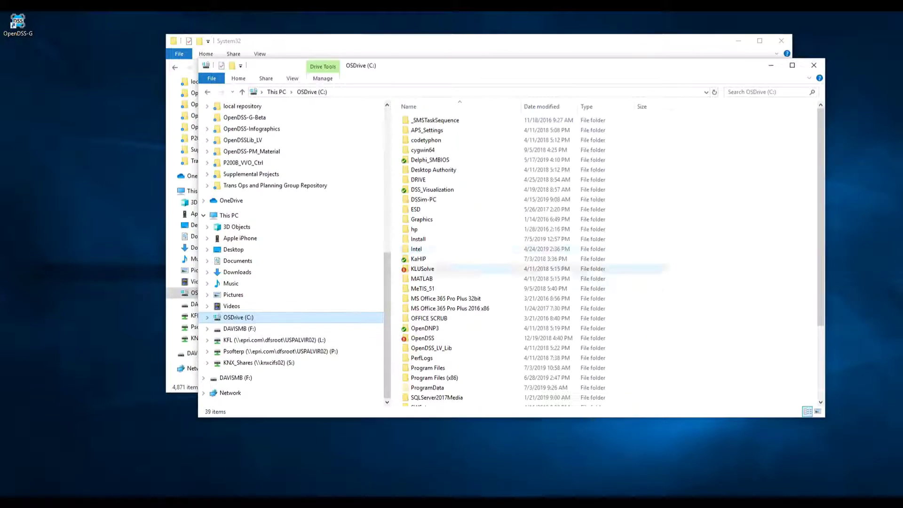
scroll(535, 267, down, 3)
double_click(428, 282)
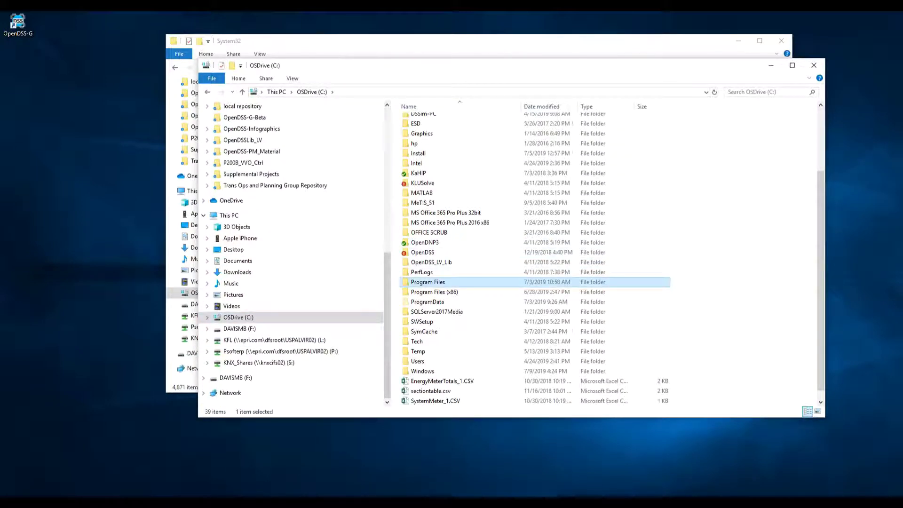
double_click(423, 209)
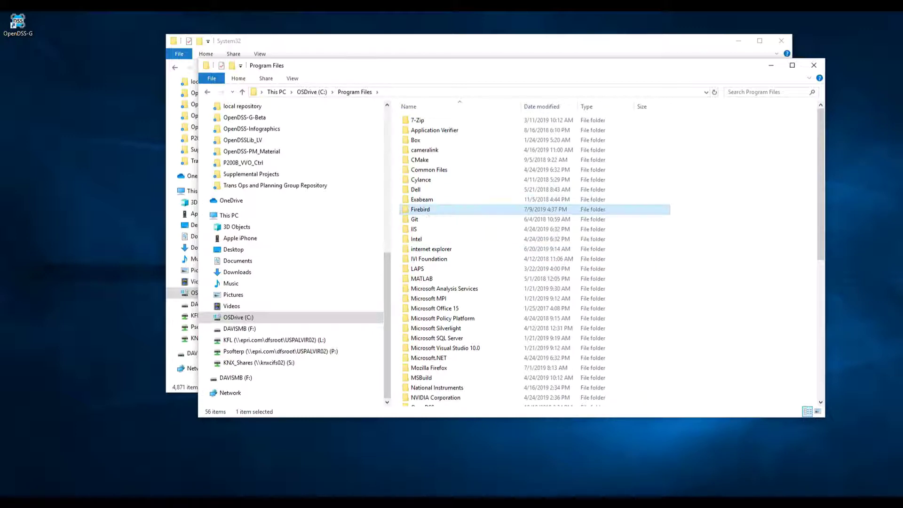
double_click(425, 120)
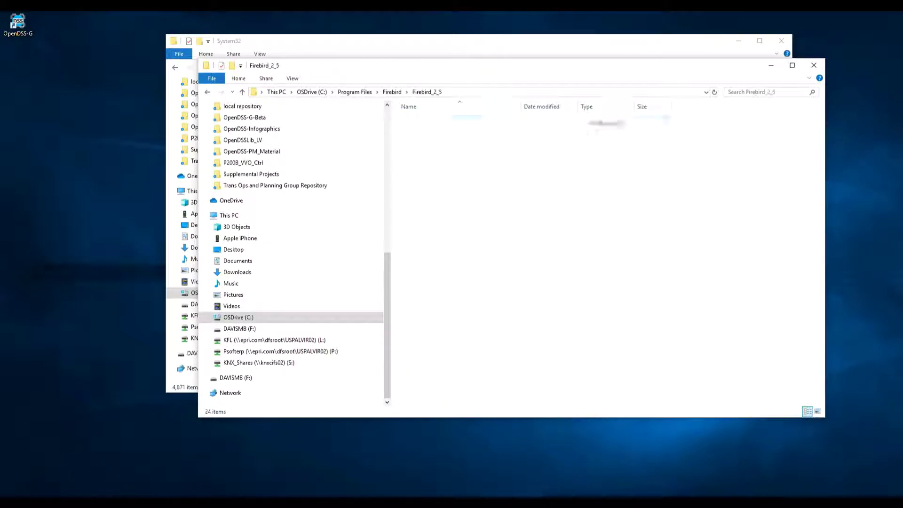
double_click(423, 120)
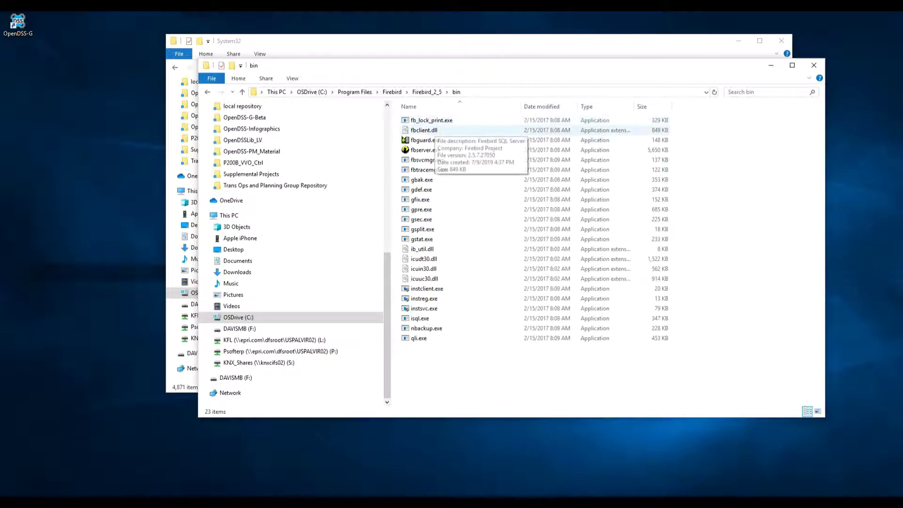
Copy fbclient.dll from the Firebird bin folder into the System32 folder.
click(423, 130)
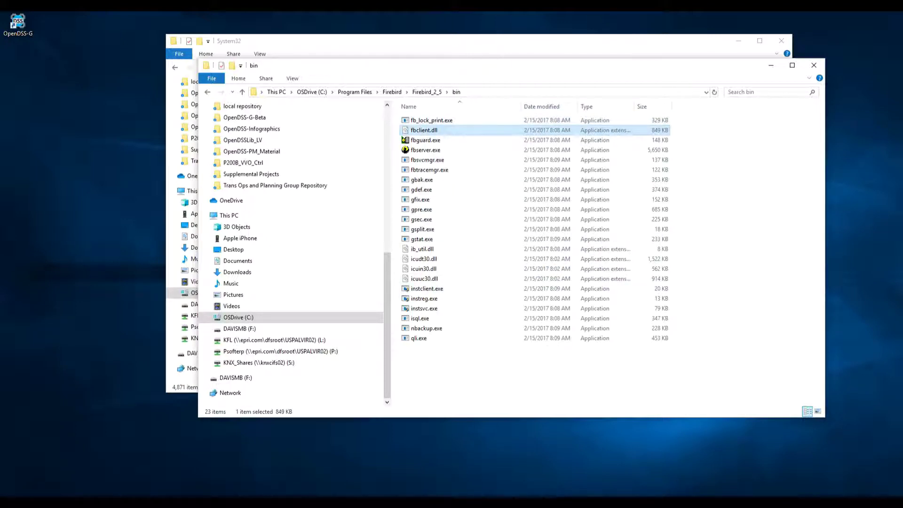
click(471, 41)
key(Escape)
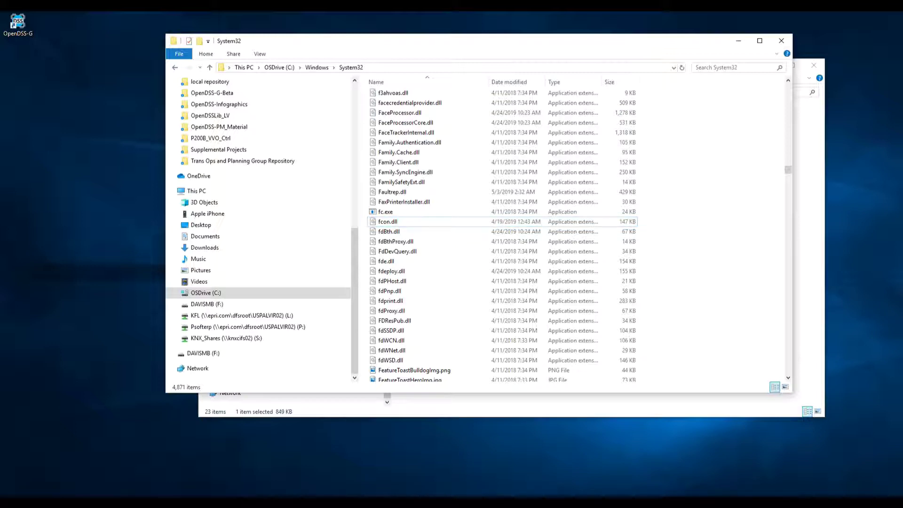
key(ctrl+v)
key(Return)
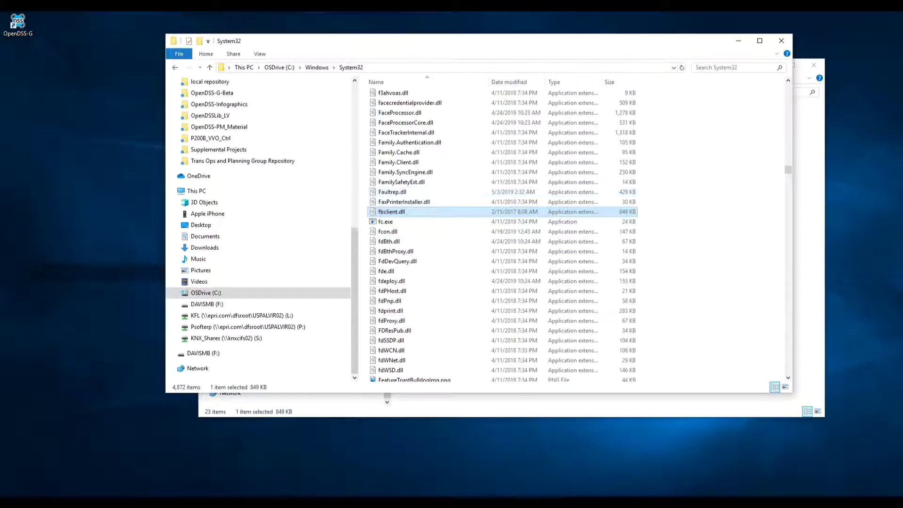
Close both File Explorer windows and test OpenDSS-G by launching it and closing it again.
click(781, 40)
click(815, 65)
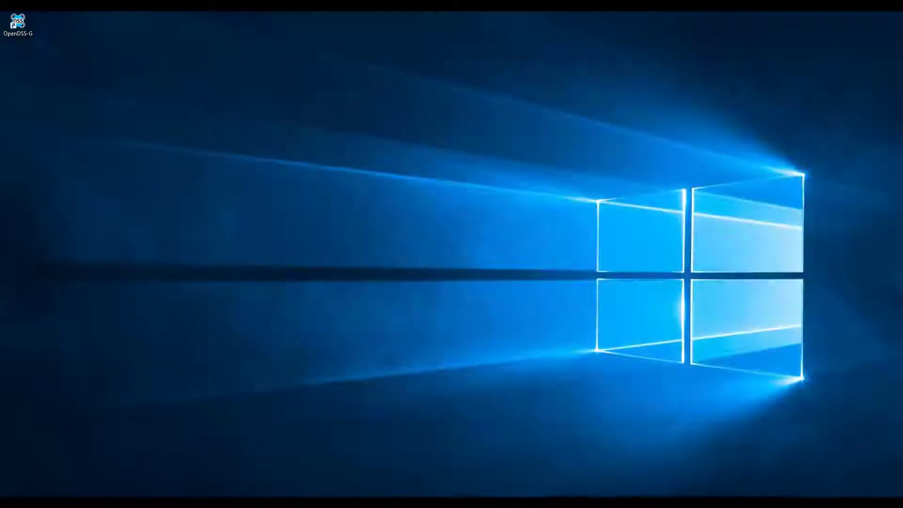
double_click(18, 22)
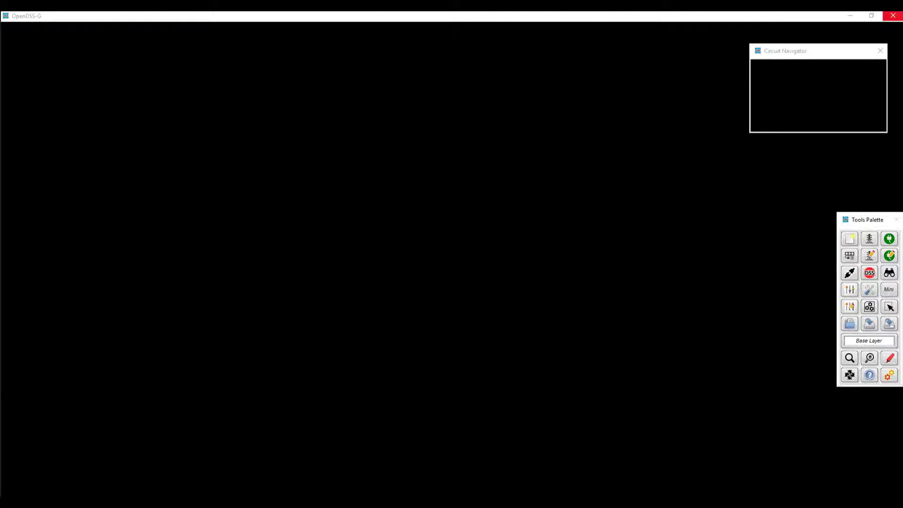
click(892, 15)
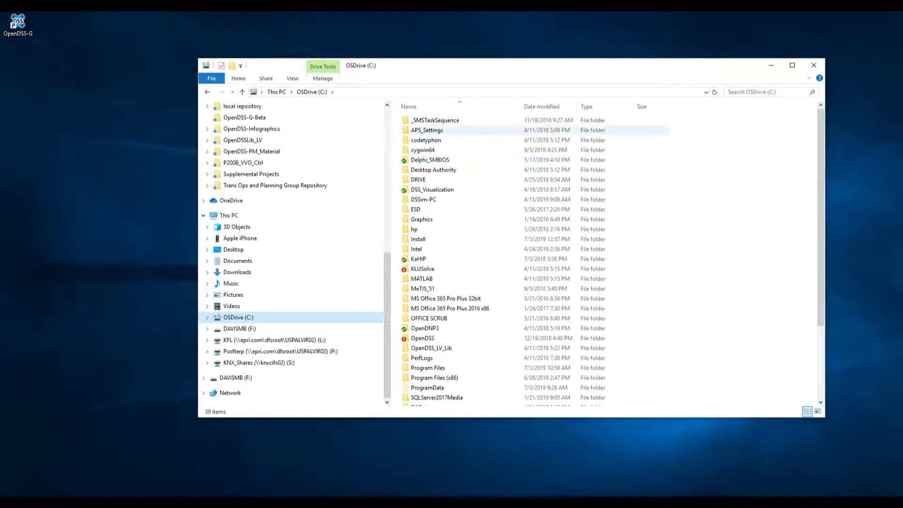
Open the C:\Program Files\OpenDSS-G folder in File Explorer.
scroll(470, 301, down, 3)
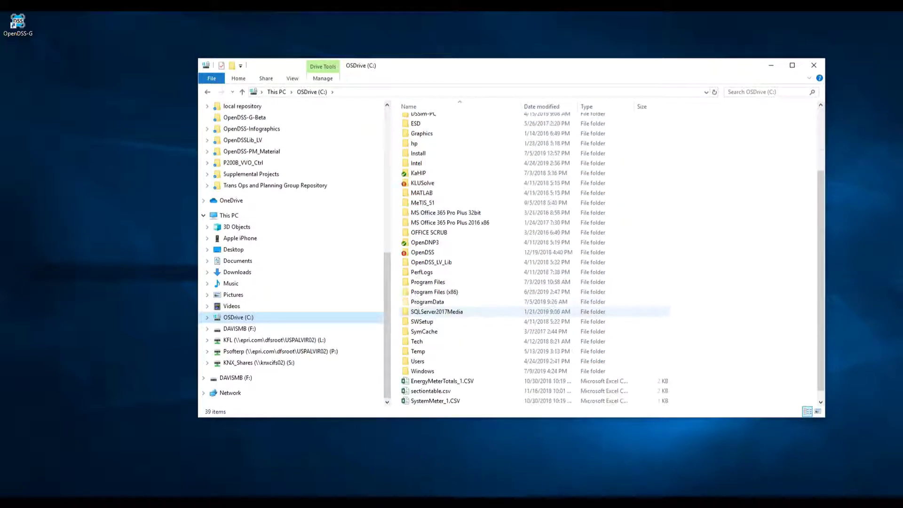
double_click(428, 282)
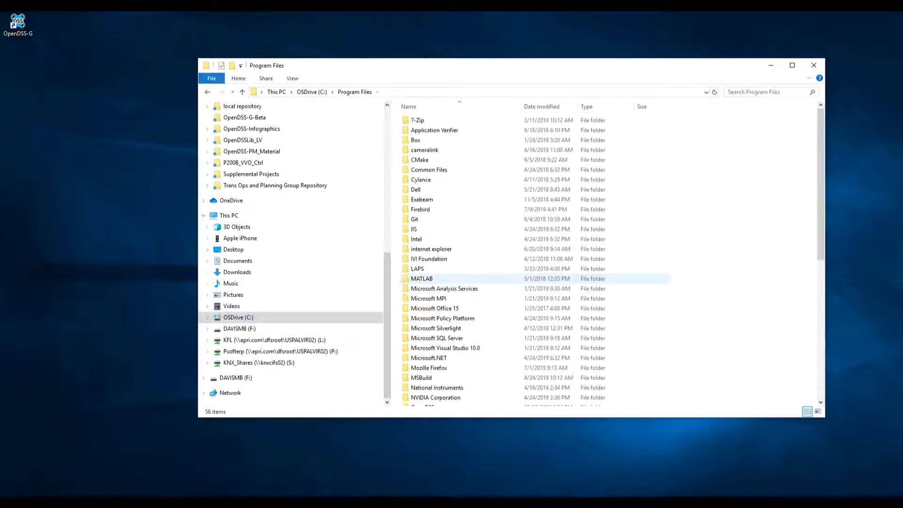
scroll(428, 273, down, 3)
scroll(428, 272, down, 2)
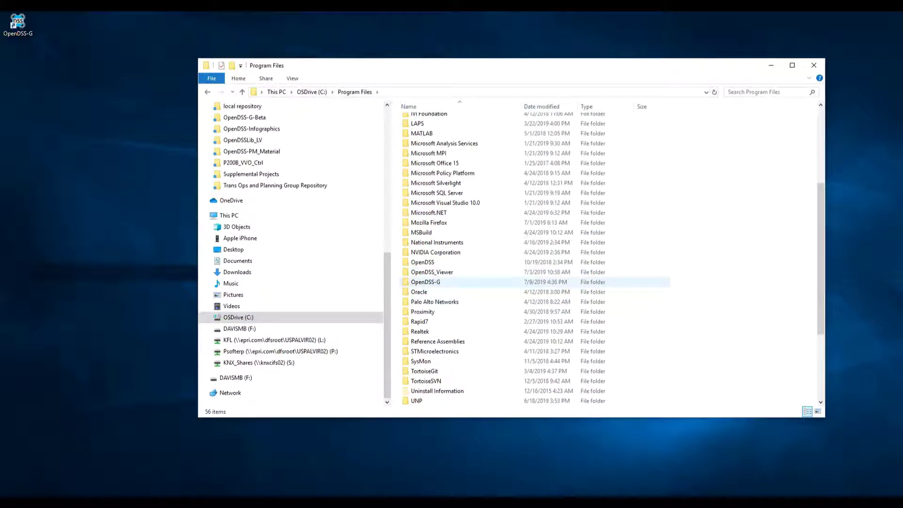
click(426, 282)
double_click(426, 281)
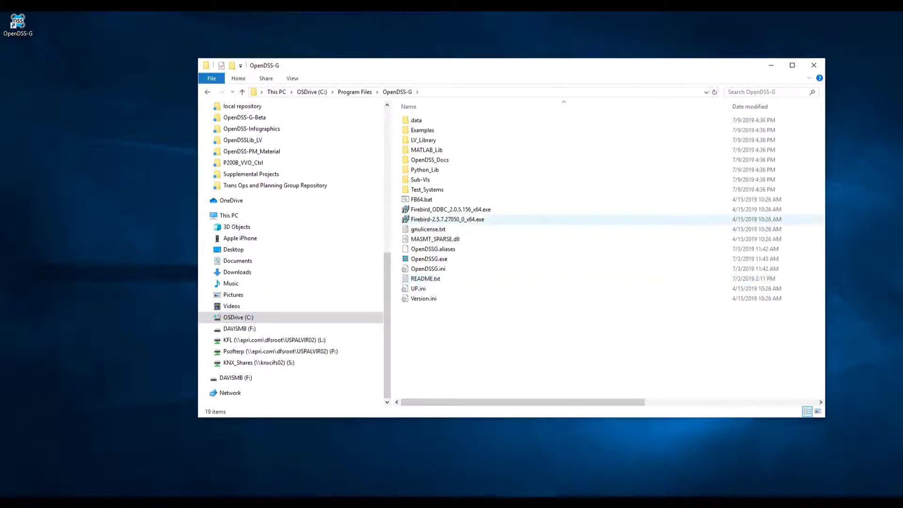
Run the Firebird_ODBC_2.0.5.156_x64.exe installer and accept its license agreement.
click(436, 210)
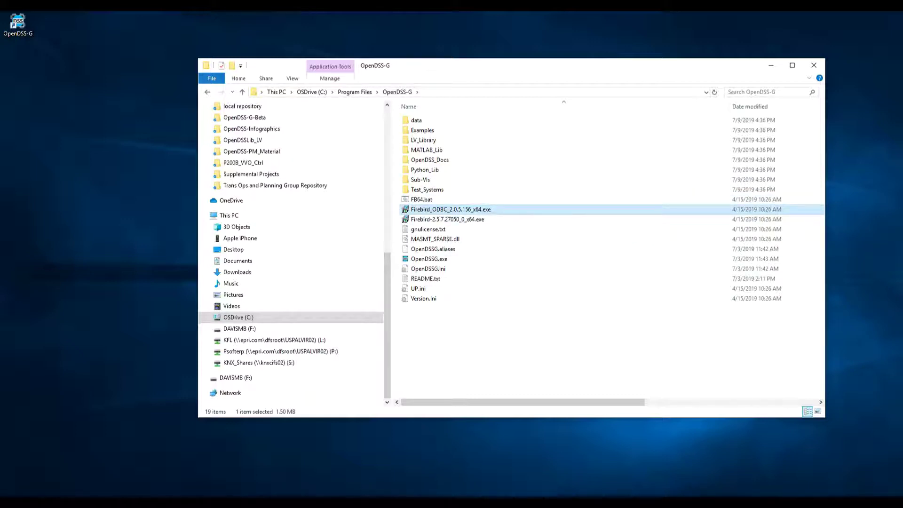
right_click(469, 209)
click(423, 228)
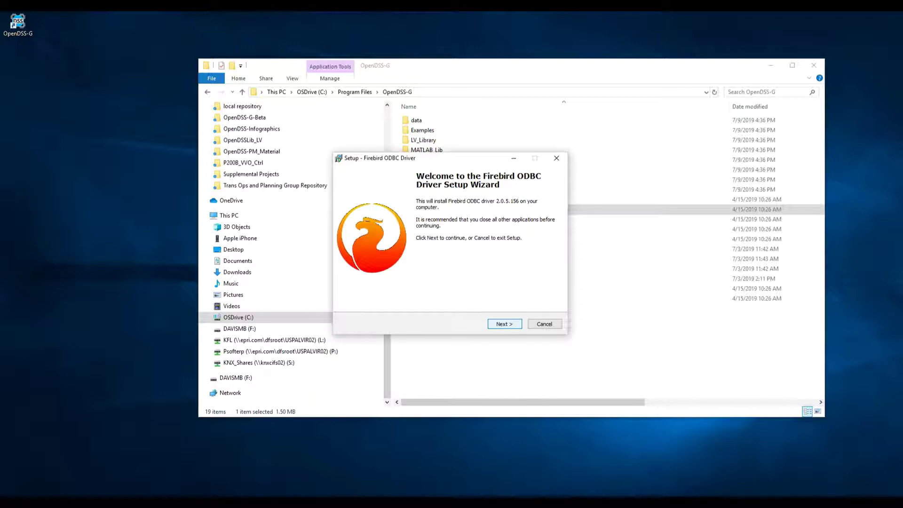
key(Return)
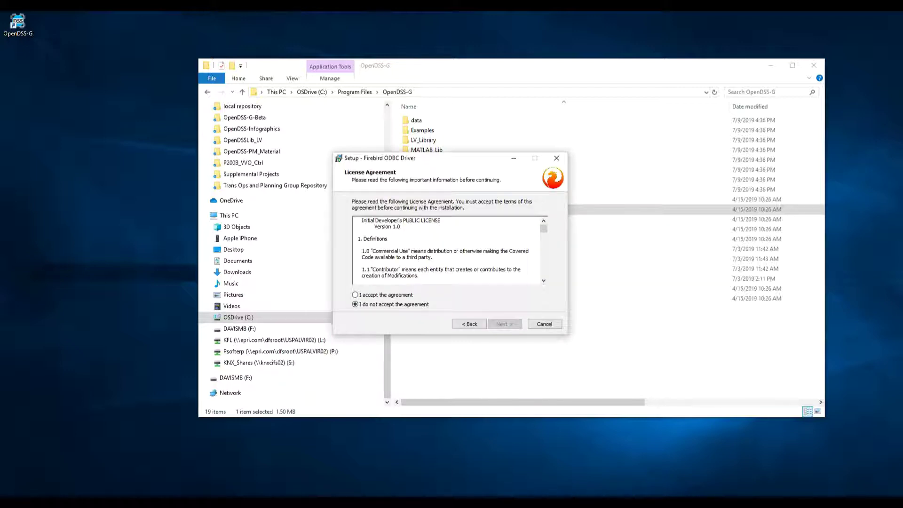
key(alt+a)
key(Return)
key(Return)
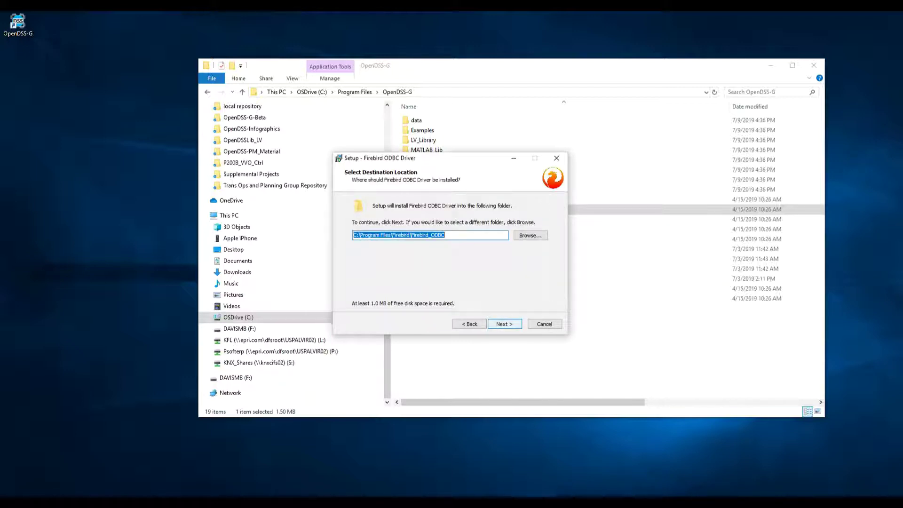
Install the ODBC driver in C:\Program Files\Firebird\Firebird_ODBC with the default options and Start Menu folder Firebird\Firebird ODBC Driver, and finish setup.
key(Return)
key(Return)
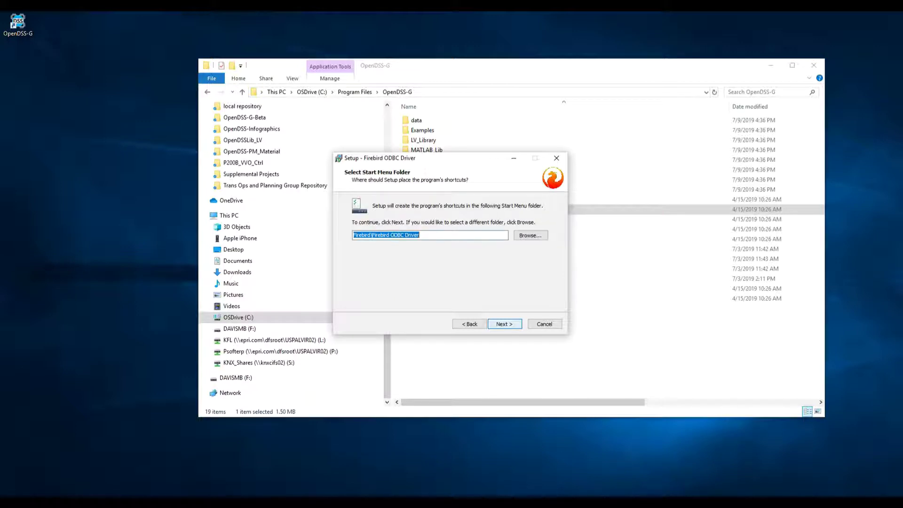
key(Return)
key(Return)
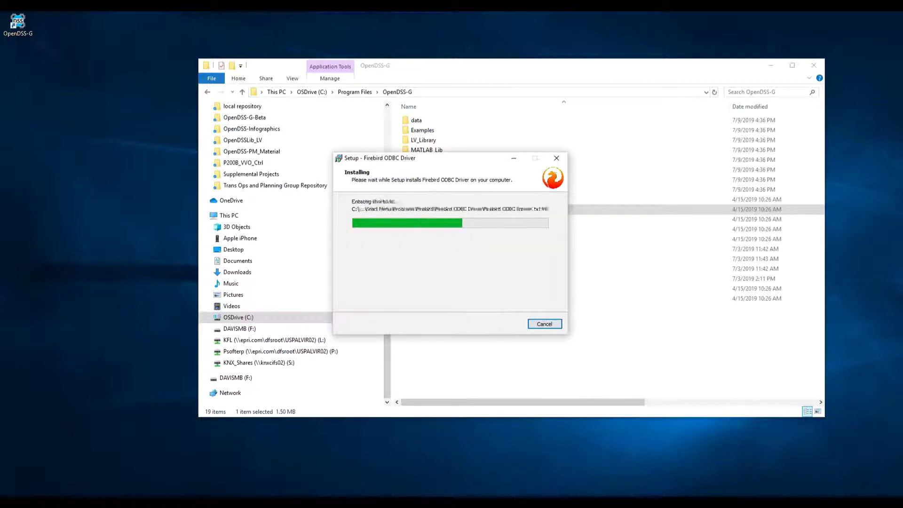
key(Return)
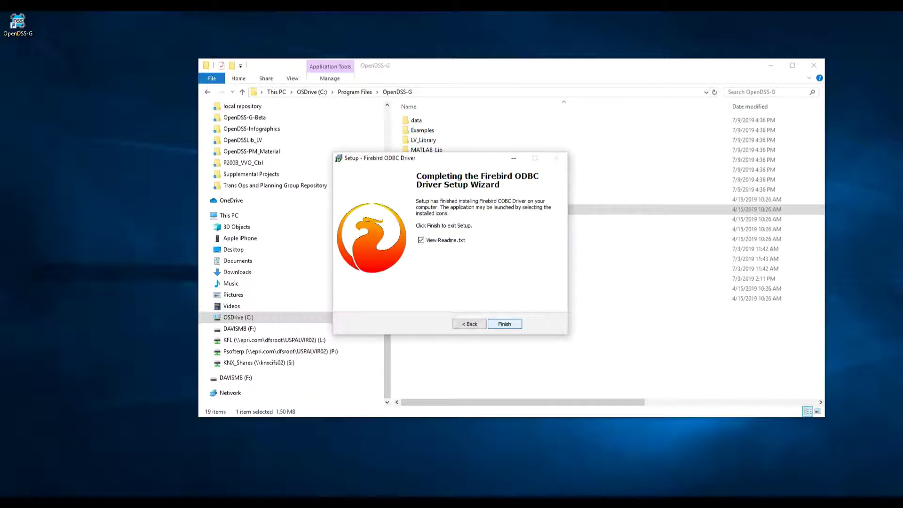
key(Return)
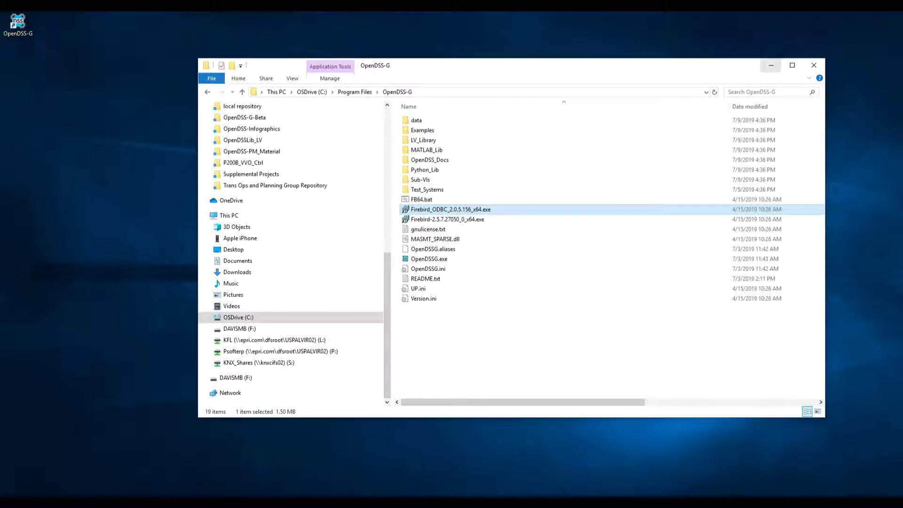
Minimize the File Explorer window and launch OpenDSS-G from the desktop.
click(771, 65)
double_click(17, 24)
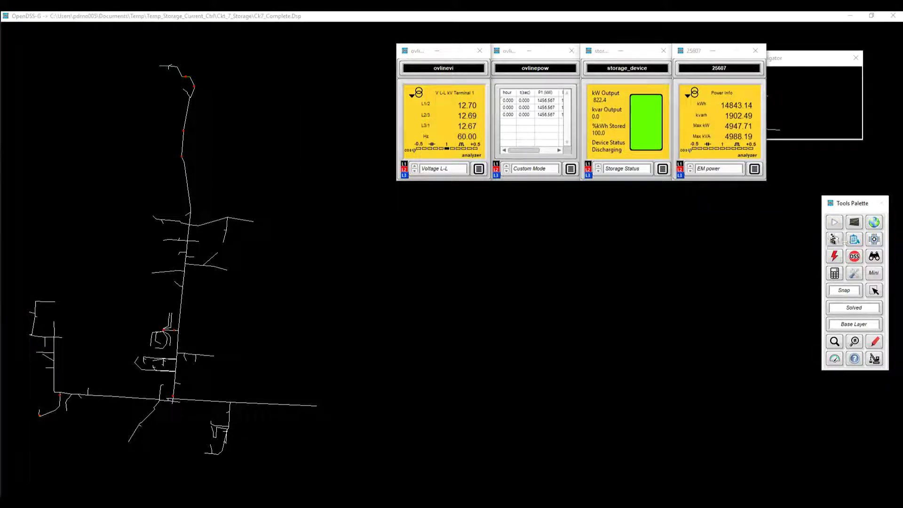
Apply a green gradient view to the Ck7_Complete circuit diagram, and replace it with one that draws the main lines thick in bright green.
click(873, 341)
click(805, 295)
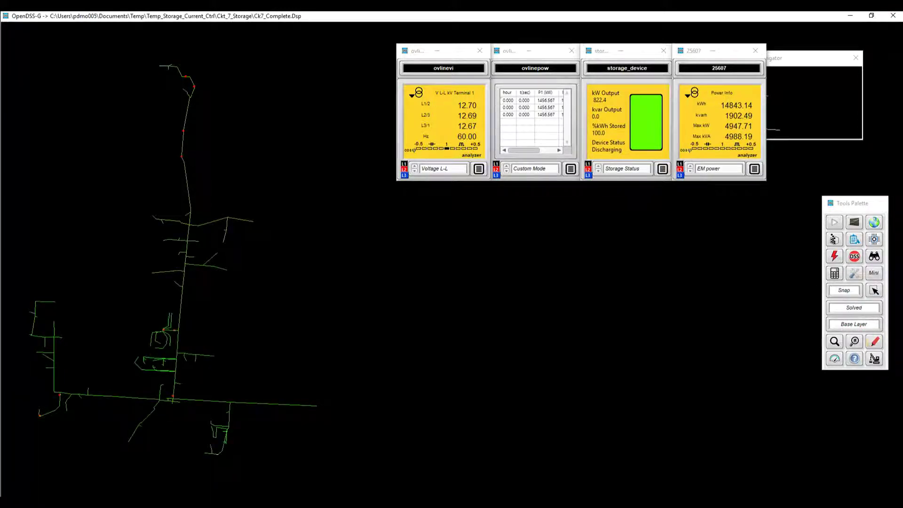
click(873, 342)
click(864, 312)
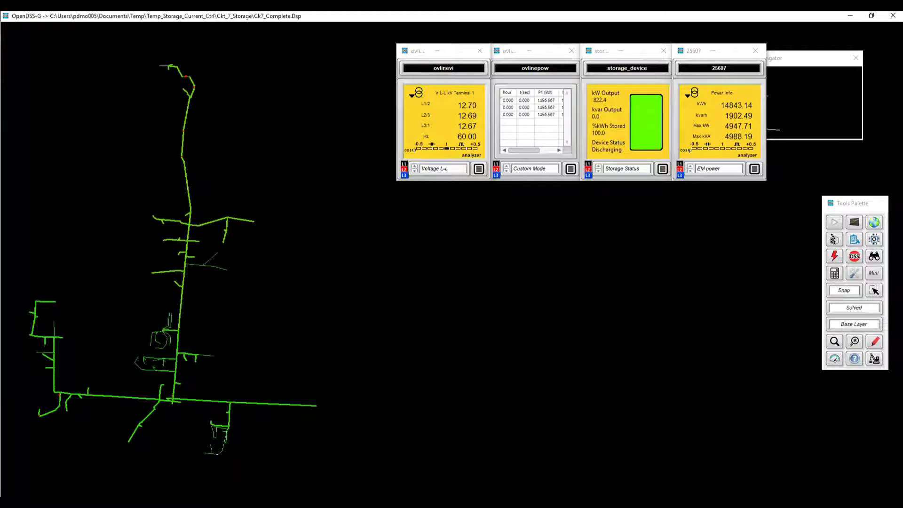